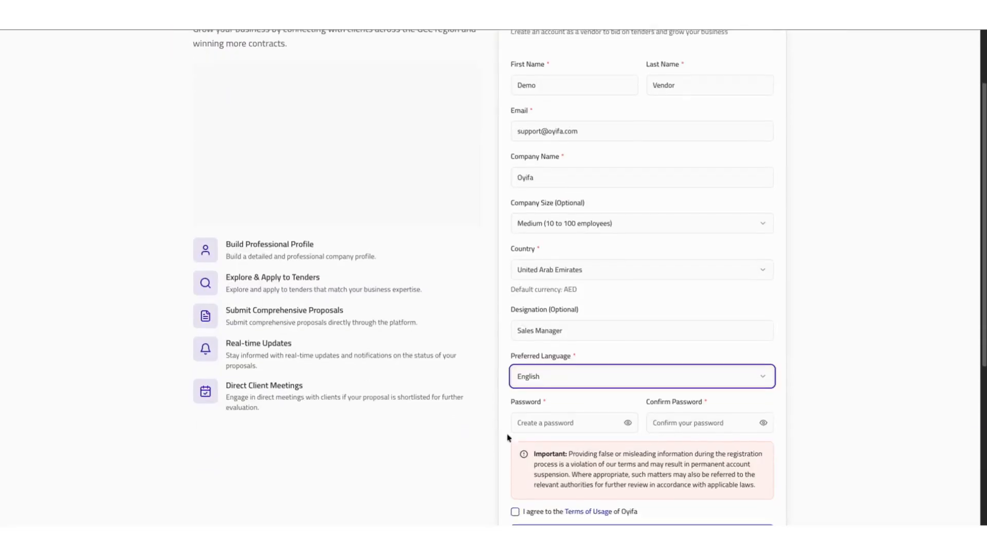
Enter the account password in the Password and Confirm Password fields of the vendor registration form
{"action": "left_click", "coordinate": [519, 422]}
{"action": "type", "text": "D"}
{"action": "type", "text": "••••"}
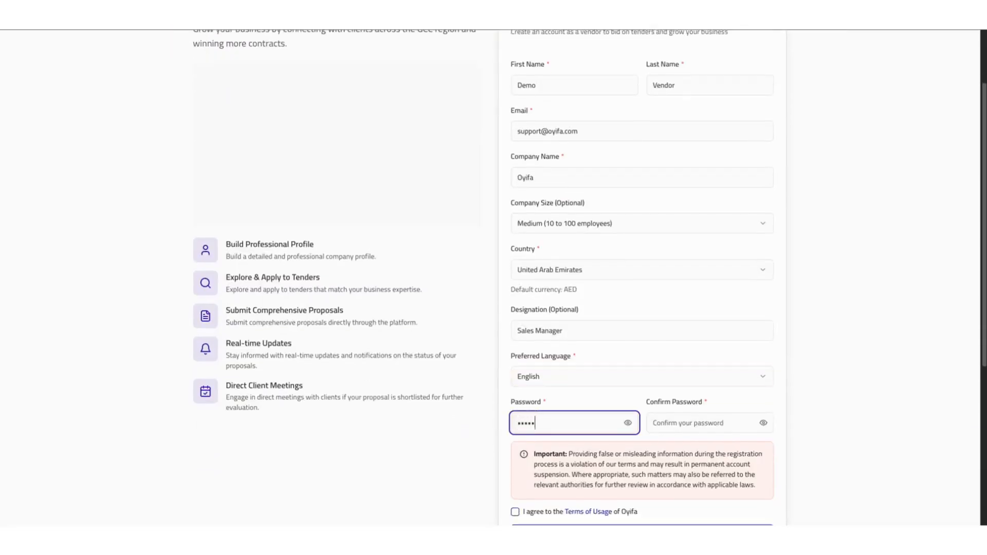
{"action": "type", "text": "•••"}
{"action": "key", "text": "Tab"}
{"action": "key", "text": "Tab"}
{"action": "type", "text": "•"}
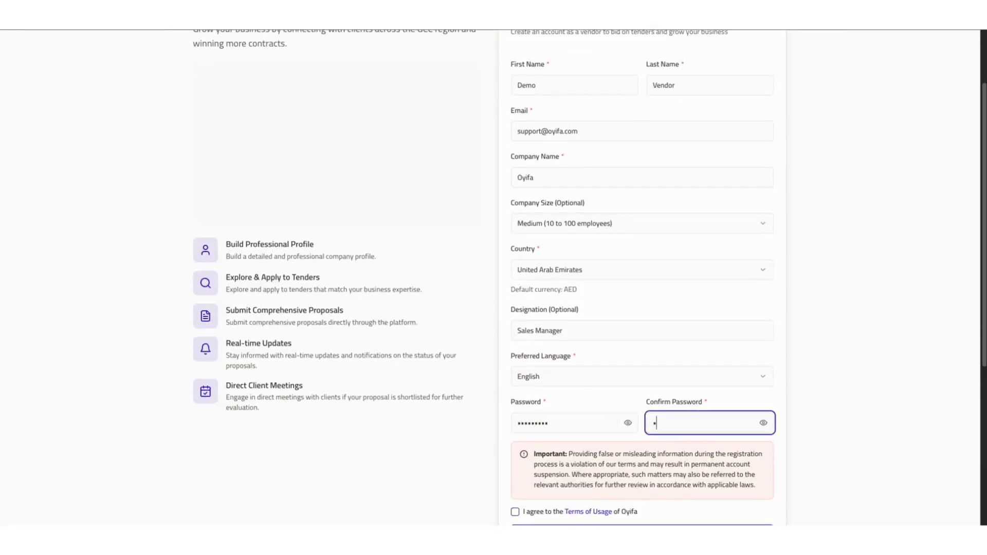
{"action": "type", "text": "••••••"}
Agree to the Terms of Usage and submit the registration as a vendor
{"action": "key", "text": "Tab"}
{"action": "key", "text": "Tab"}
{"action": "key", "text": "space"}
{"action": "scroll", "coordinate": [530, 431], "scroll_direction": "down", "scroll_amount": 3}
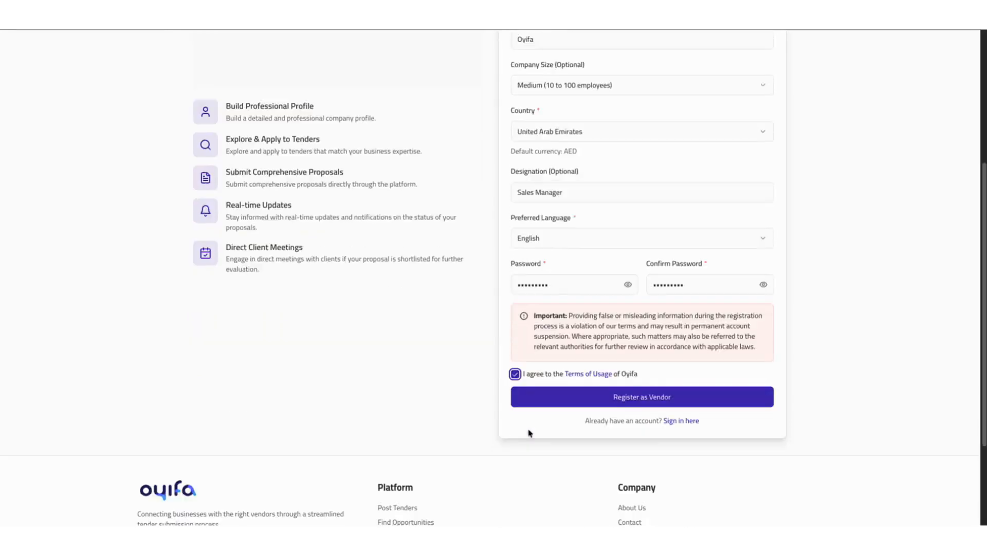
{"action": "left_click", "coordinate": [649, 391]}
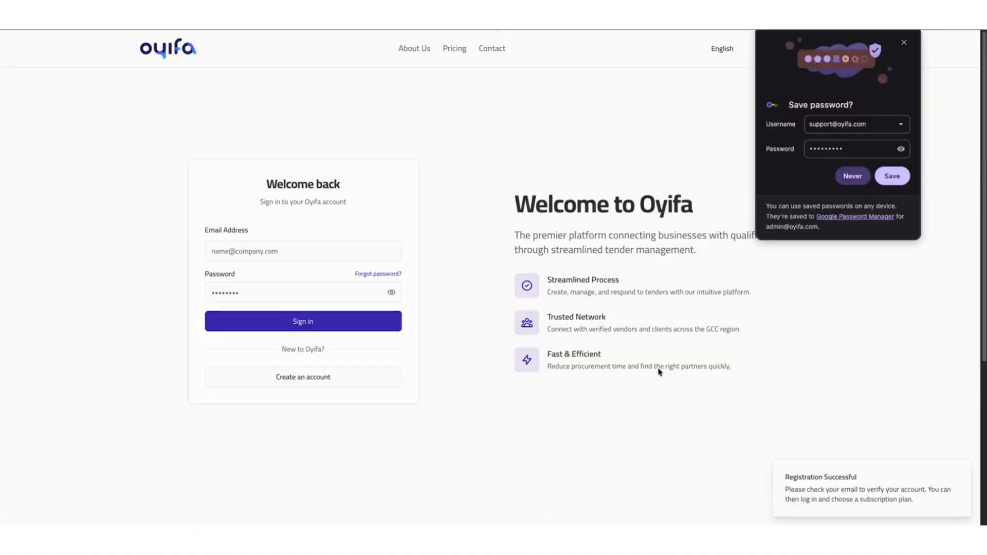
Dismiss the password-saving prompt, and verify the new account through the link in the Confirm Your Signup email in the mail inbox
{"action": "left_click", "coordinate": [904, 42]}
{"action": "left_click", "coordinate": [216, 15]}
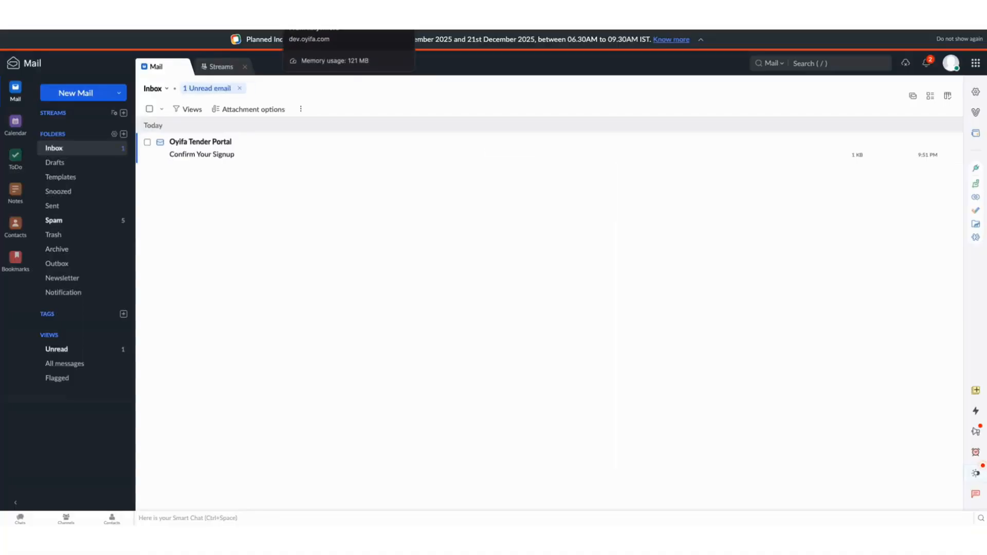
{"action": "left_click", "coordinate": [221, 148]}
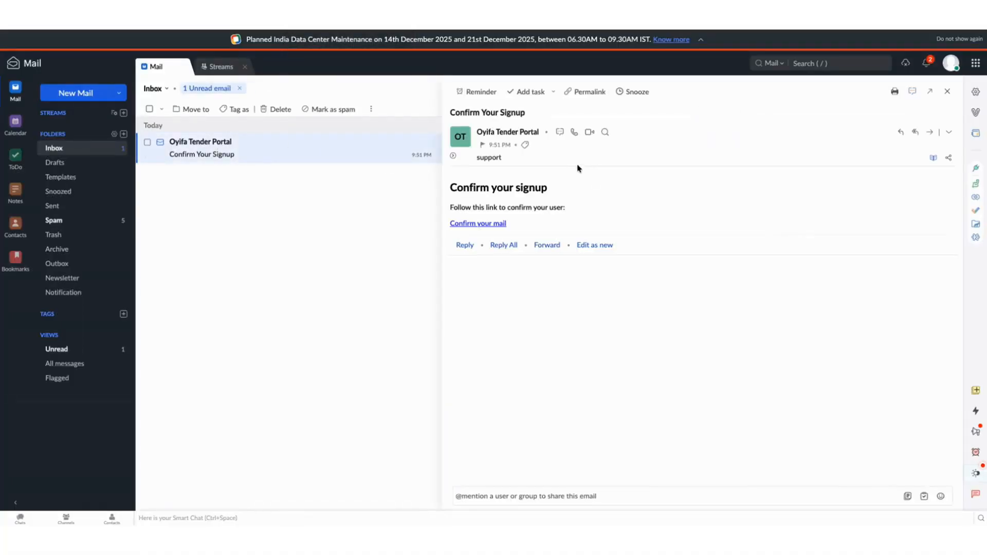
{"action": "left_click", "coordinate": [479, 230]}
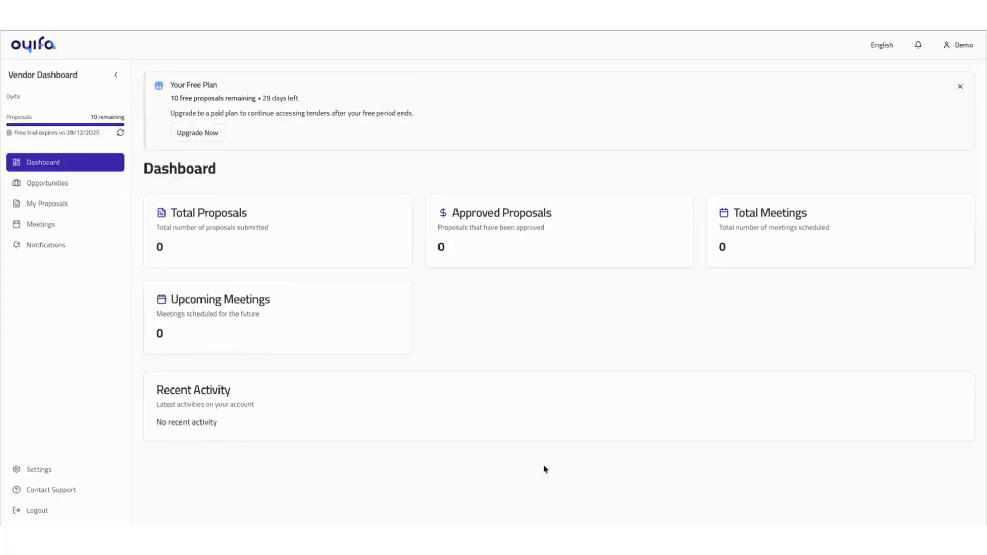
View the available business opportunities, and open the document verification section of the account settings
{"action": "left_click", "coordinate": [67, 191]}
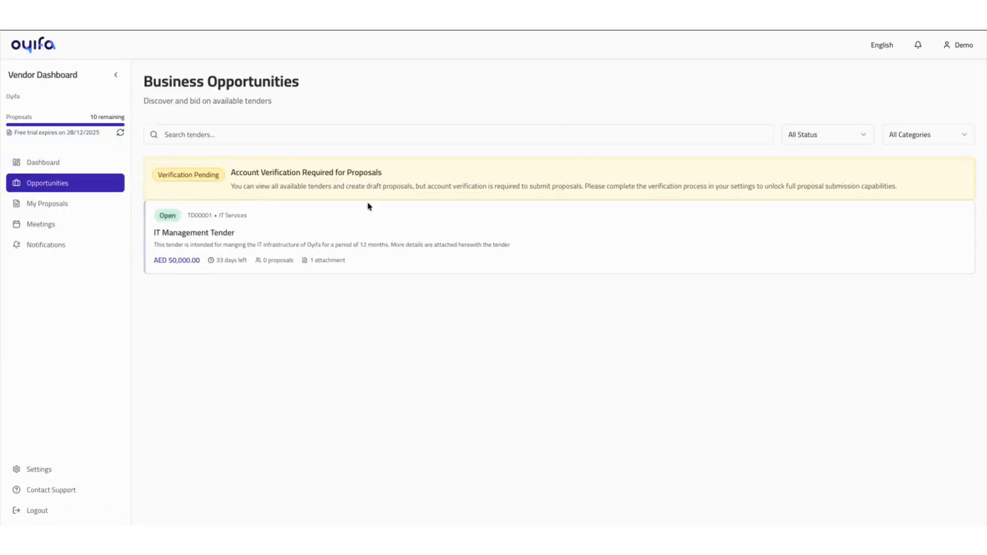
{"action": "left_click", "coordinate": [50, 470]}
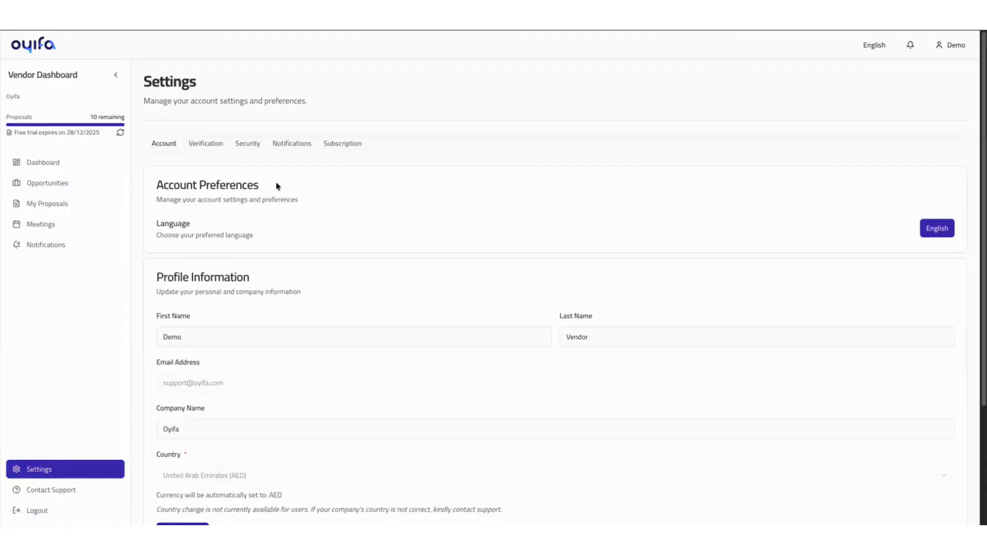
{"action": "left_click", "coordinate": [217, 148]}
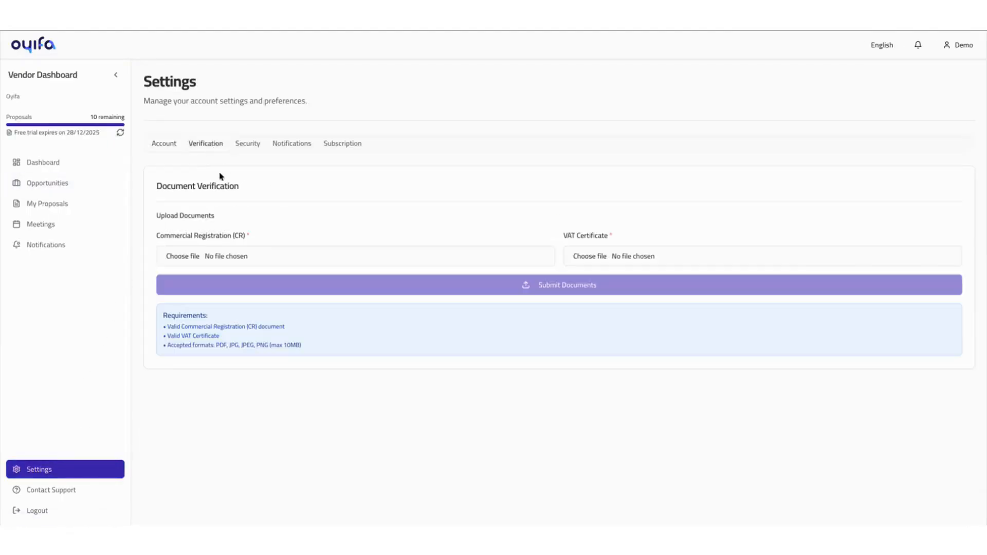
Submit Oyifa Company Registration Document.pdf as the Commercial Registration and Oyfia VAT Document.pdf as the VAT Certificate for verification
{"action": "left_click", "coordinate": [185, 257]}
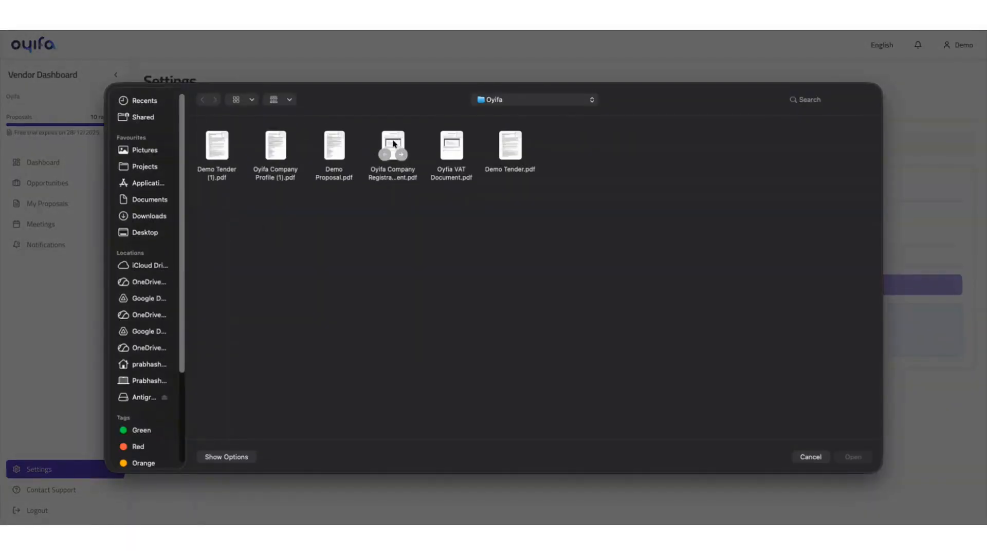
{"action": "double_click", "coordinate": [394, 144]}
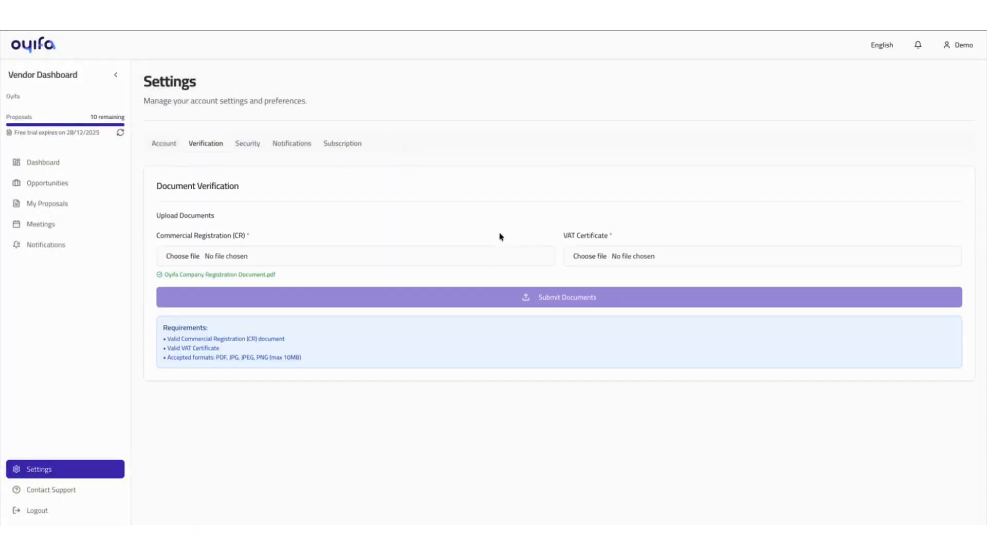
{"action": "left_click", "coordinate": [564, 255]}
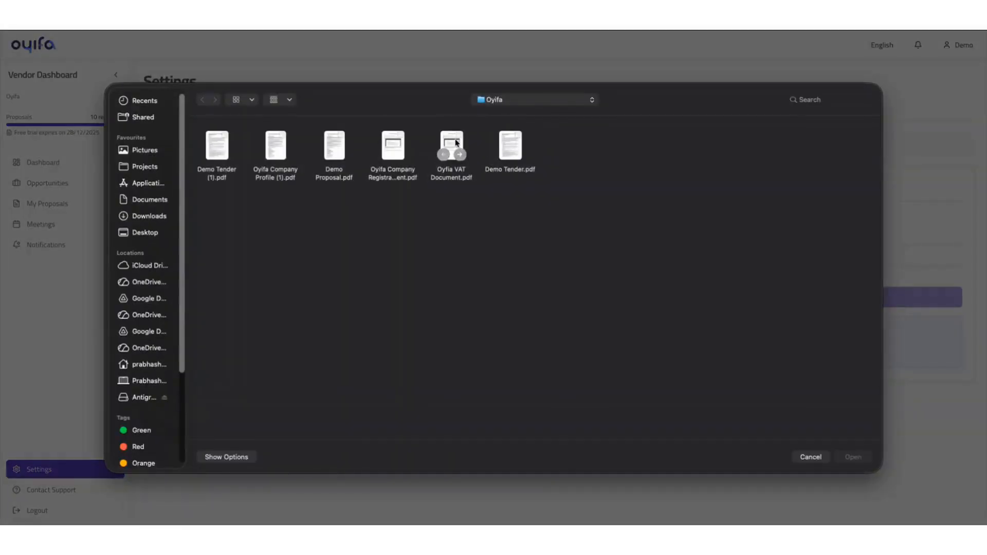
{"action": "double_click", "coordinate": [452, 145]}
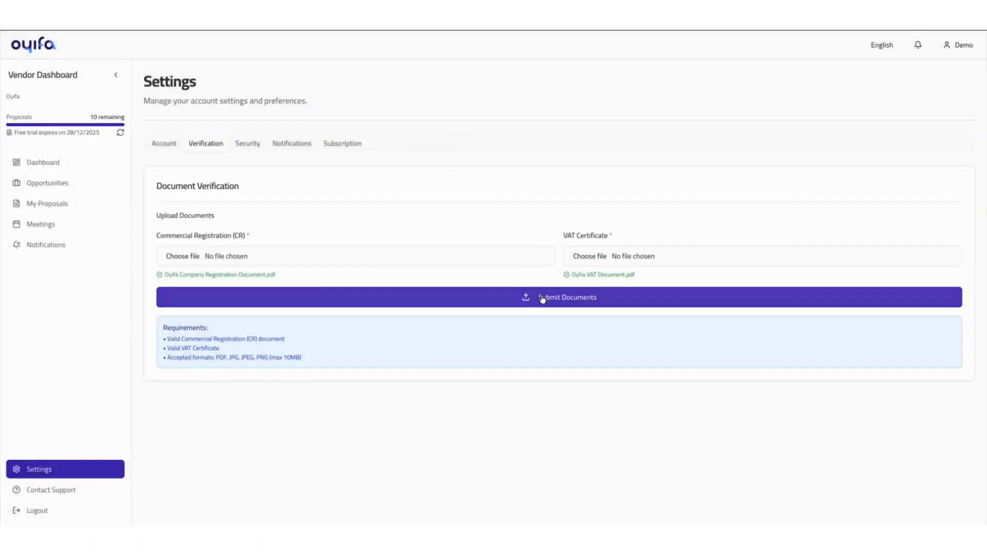
{"action": "left_click", "coordinate": [542, 298]}
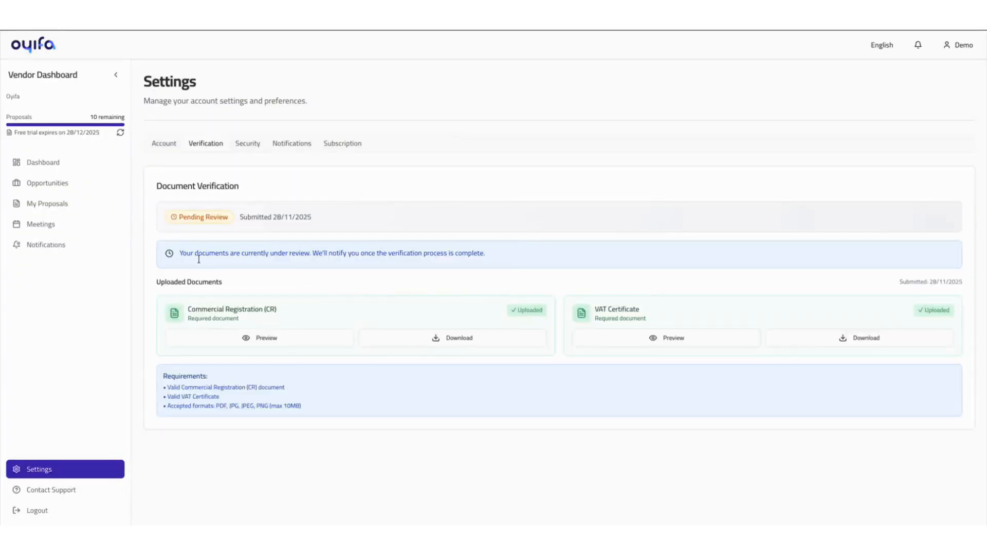
{"action": "key", "text": "super+shift+5"}
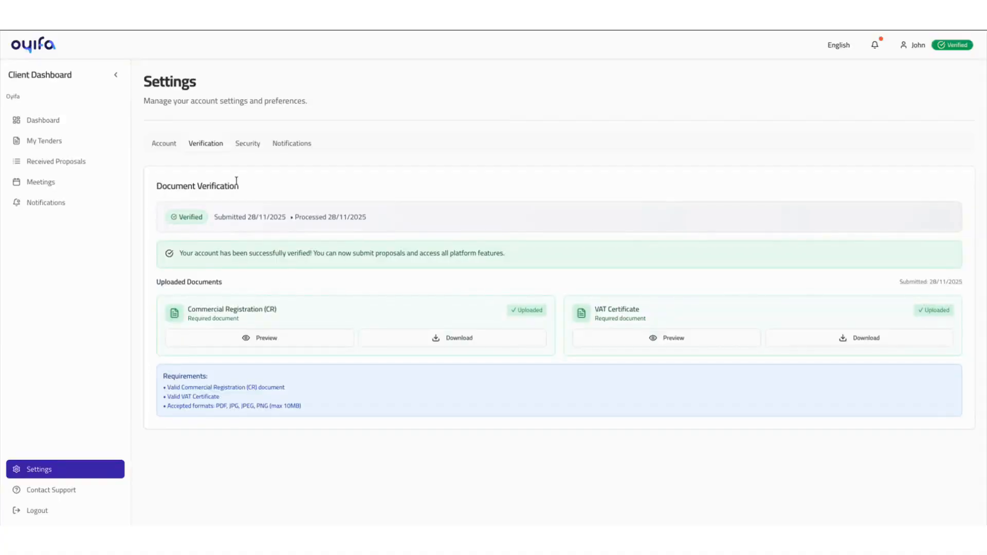
Start a new tender in the client's tender list with number TD00001 and title "IT Management Tender"
{"action": "left_click", "coordinate": [57, 142]}
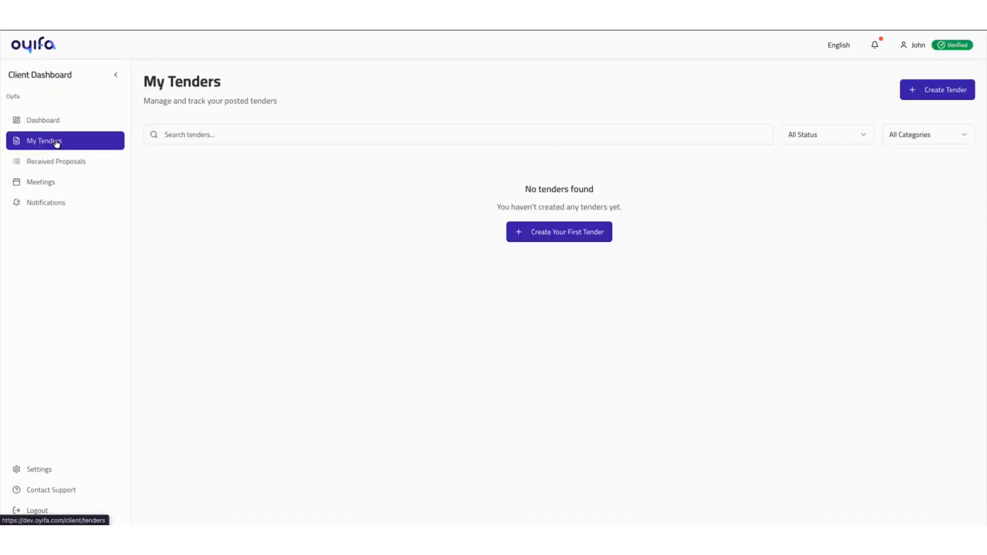
{"action": "left_click", "coordinate": [571, 232]}
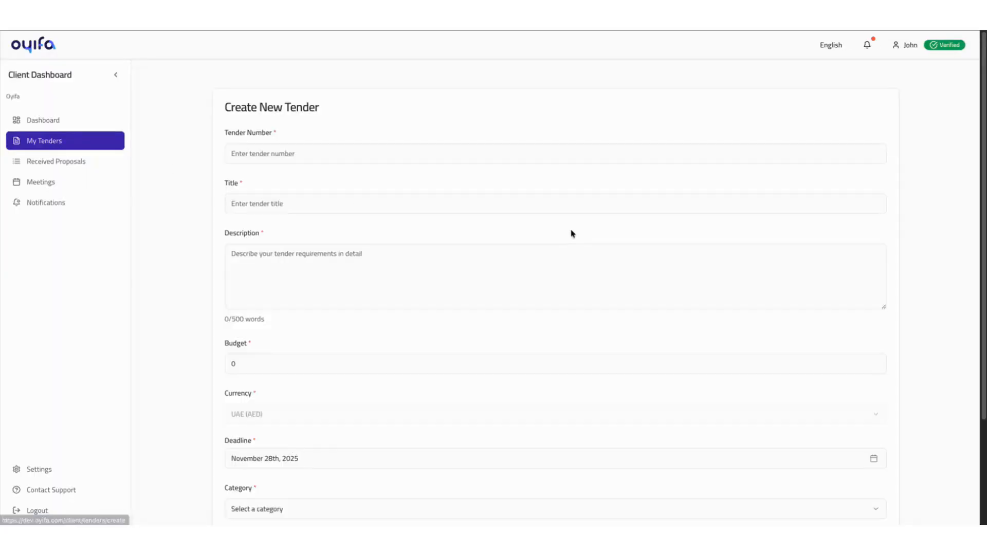
{"action": "left_click", "coordinate": [283, 153]}
{"action": "type", "text": "TD"}
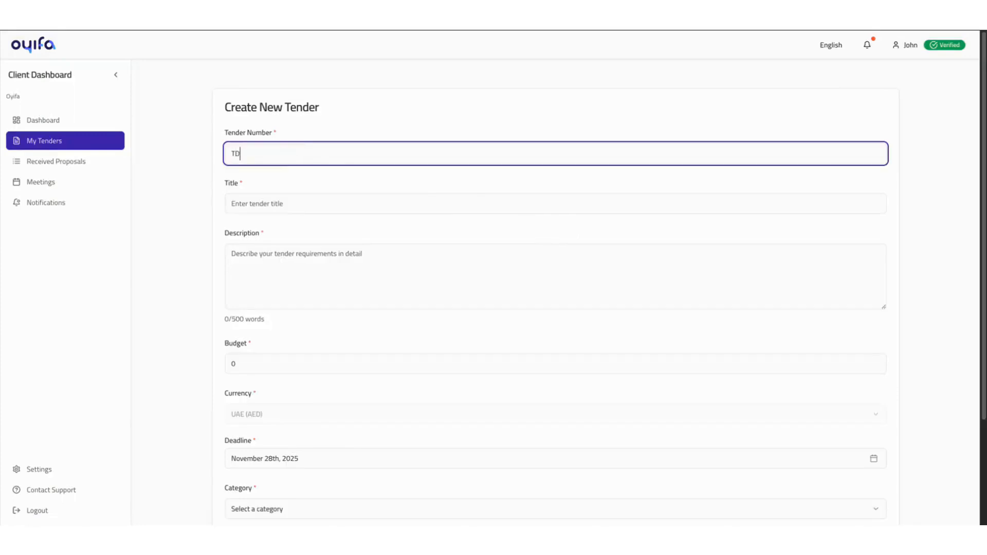
{"action": "type", "text": "00001"}
{"action": "key", "text": "Tab"}
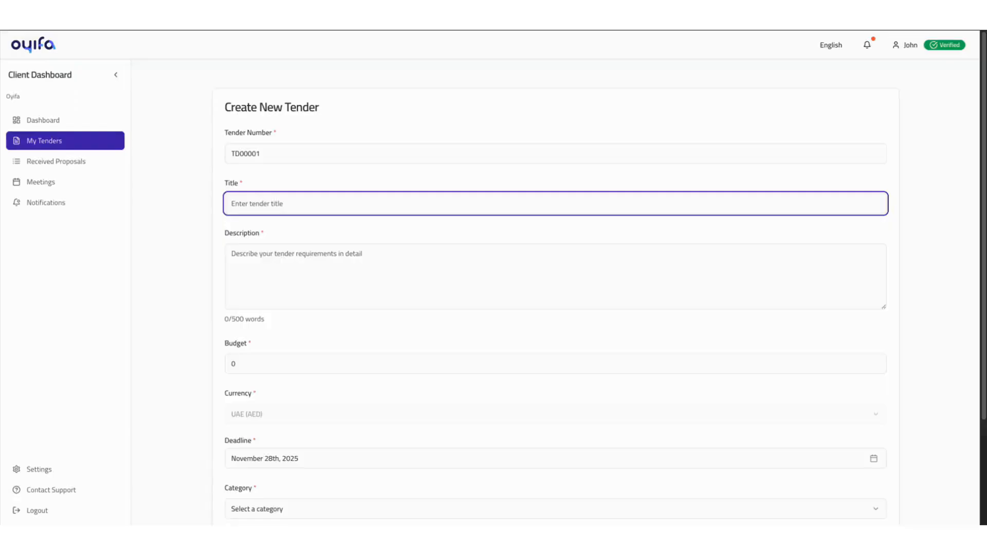
{"action": "type", "text": "IT Management Tender"}
Set the description to "This tender is intended for manging the IT infrastructure of Oyifa for a period of 12 months. More details are attached herewith the tender"
{"action": "left_click", "coordinate": [232, 253]}
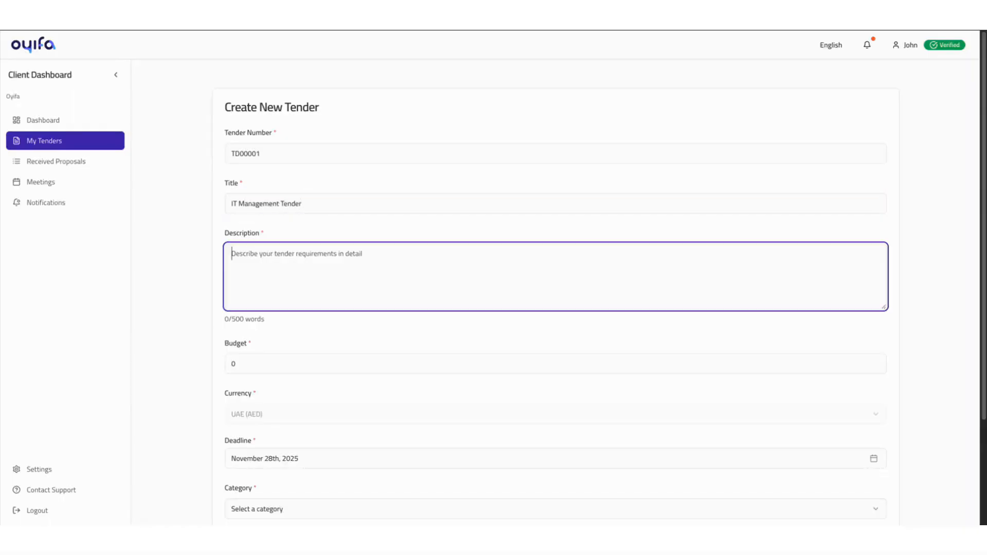
{"action": "type", "text": "I"}
{"action": "key", "text": "BackSpace"}
{"action": "type", "text": "This te"}
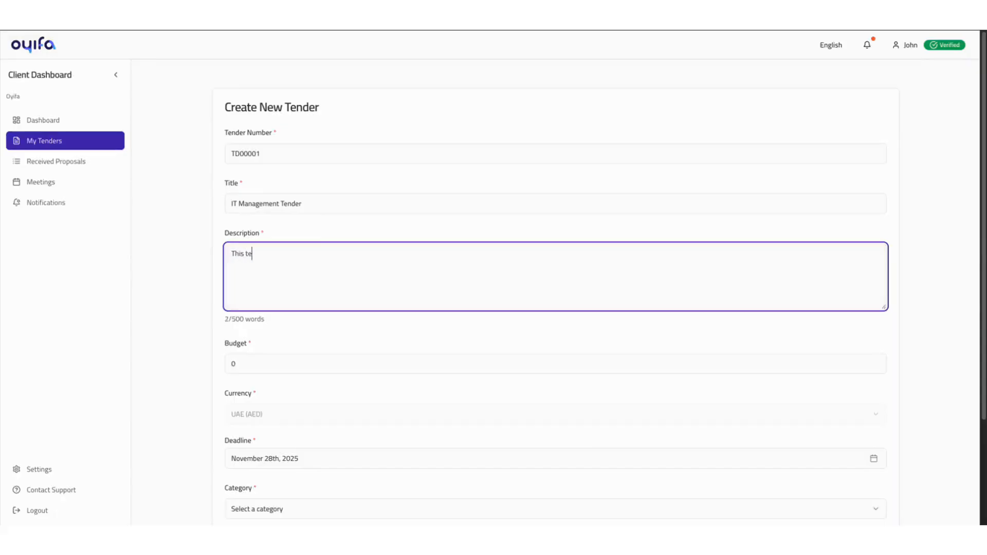
{"action": "type", "text": "nder is intended for manging the IT"}
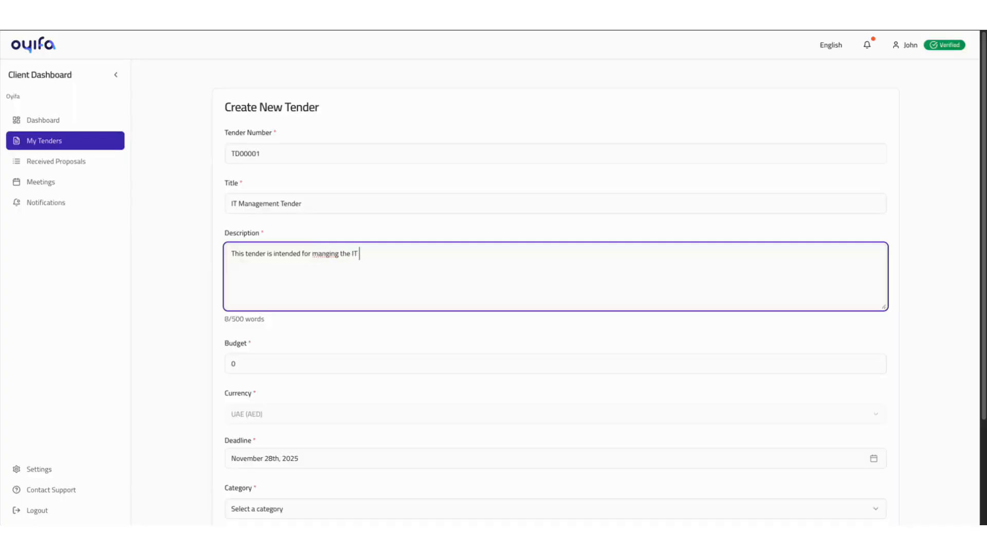
{"action": "type", "text": " infras"}
{"action": "type", "text": "tructure of Oyifa for a period of 12 months. More details are attached herewith the tender"}
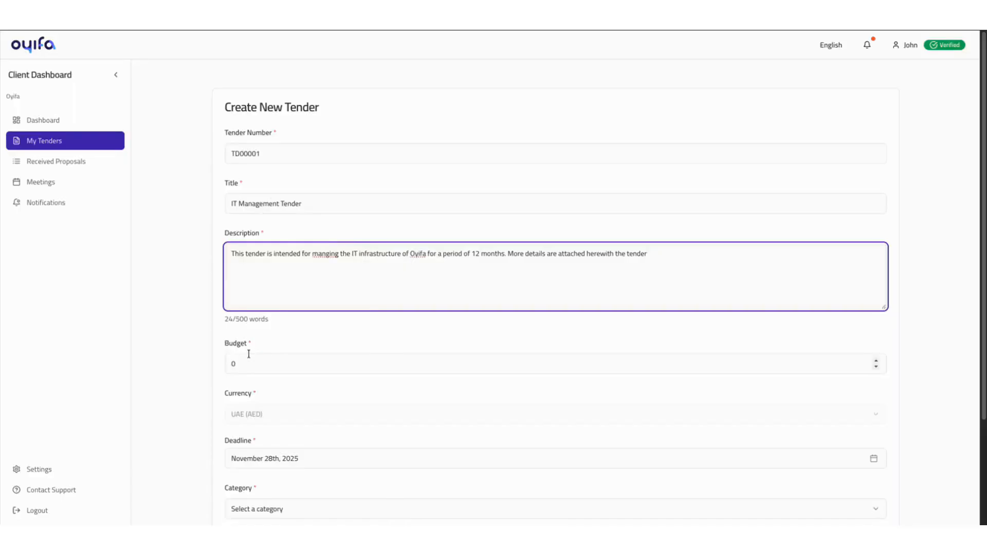
Set the tender's budget to 50000 and its deadline to December 31st, 2025
{"action": "left_click", "coordinate": [246, 360]}
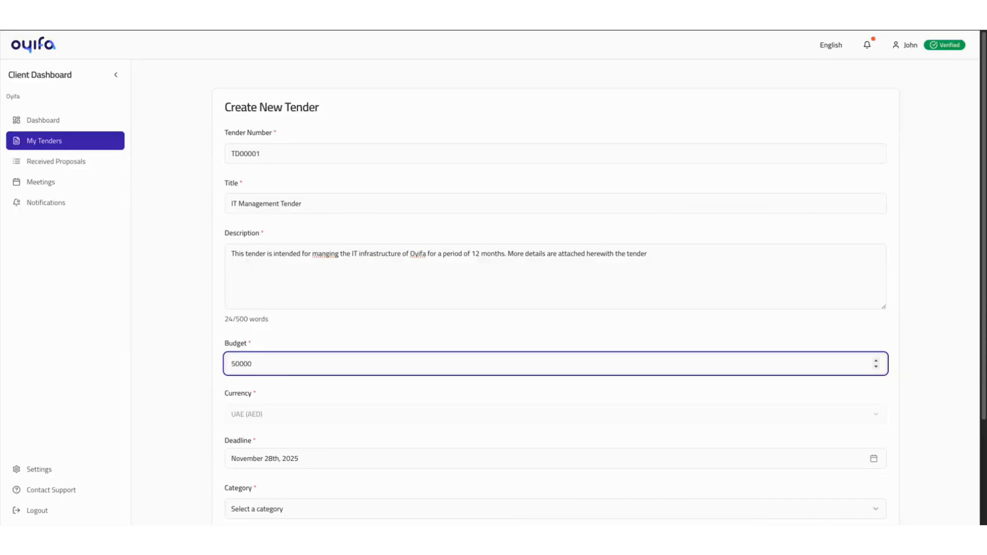
{"action": "scroll", "coordinate": [257, 409], "scroll_direction": "down", "scroll_amount": 1}
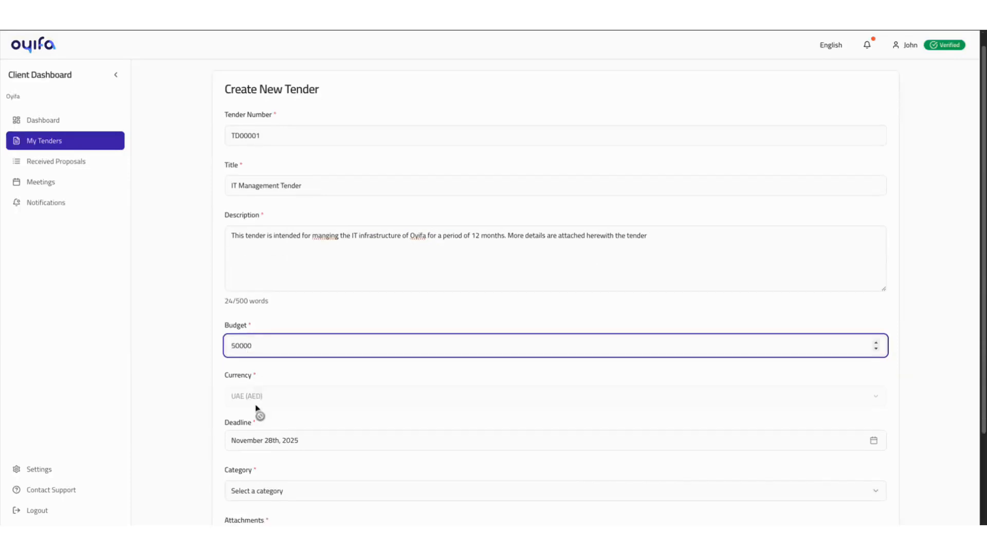
{"action": "left_click", "coordinate": [268, 435]}
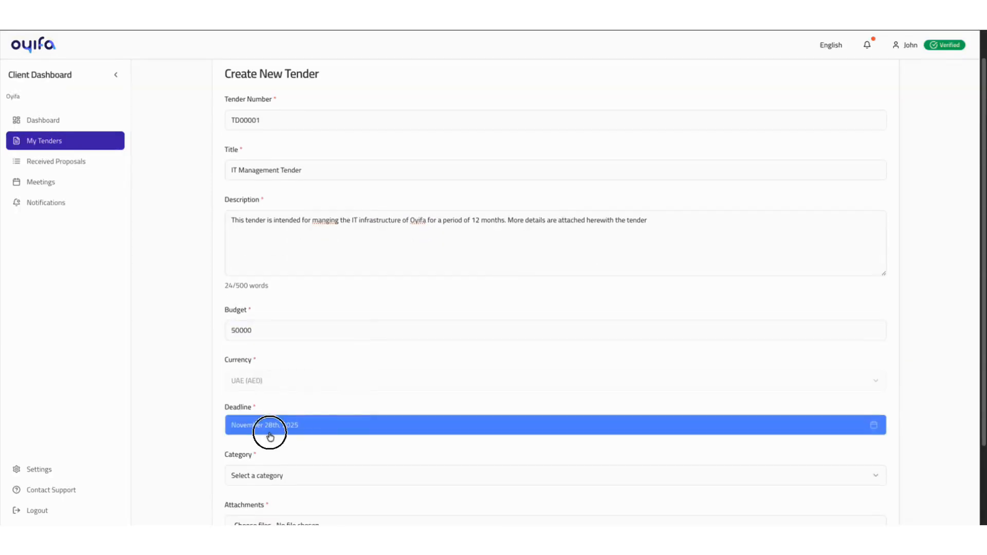
{"action": "left_click", "coordinate": [350, 247]}
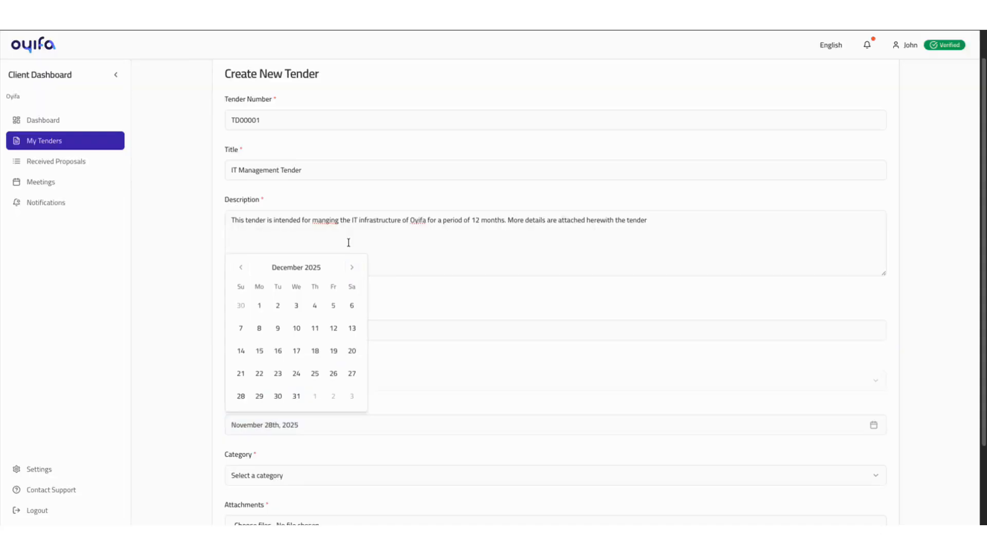
{"action": "left_click", "coordinate": [296, 395]}
Set the tender's category to IT Services
{"action": "scroll", "coordinate": [303, 390], "scroll_direction": "down", "scroll_amount": 3}
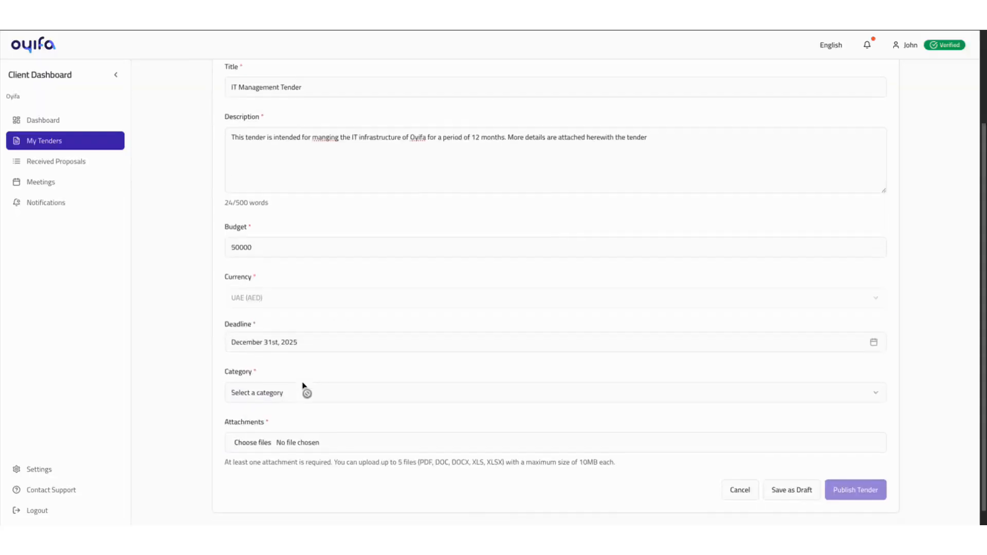
{"action": "left_click", "coordinate": [267, 377]}
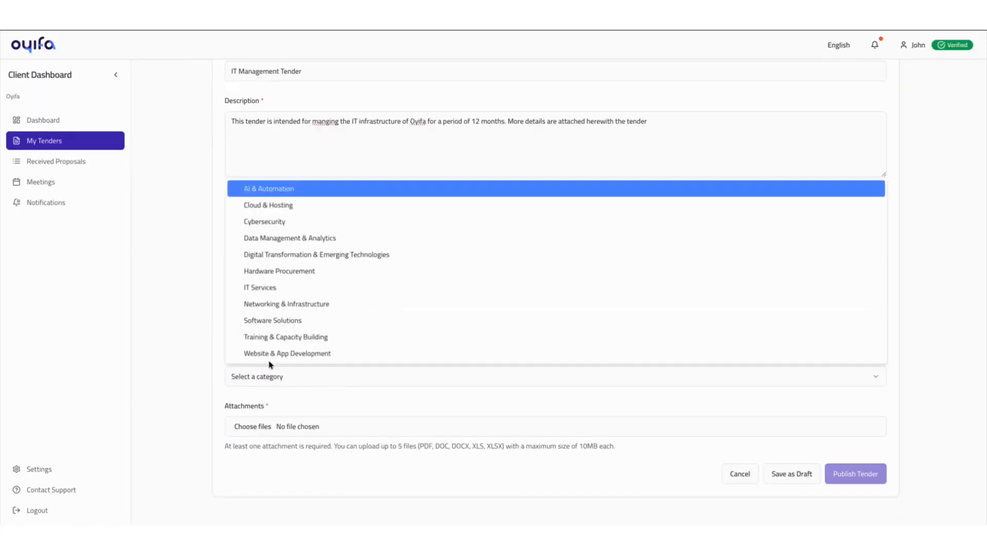
{"action": "left_click", "coordinate": [287, 288]}
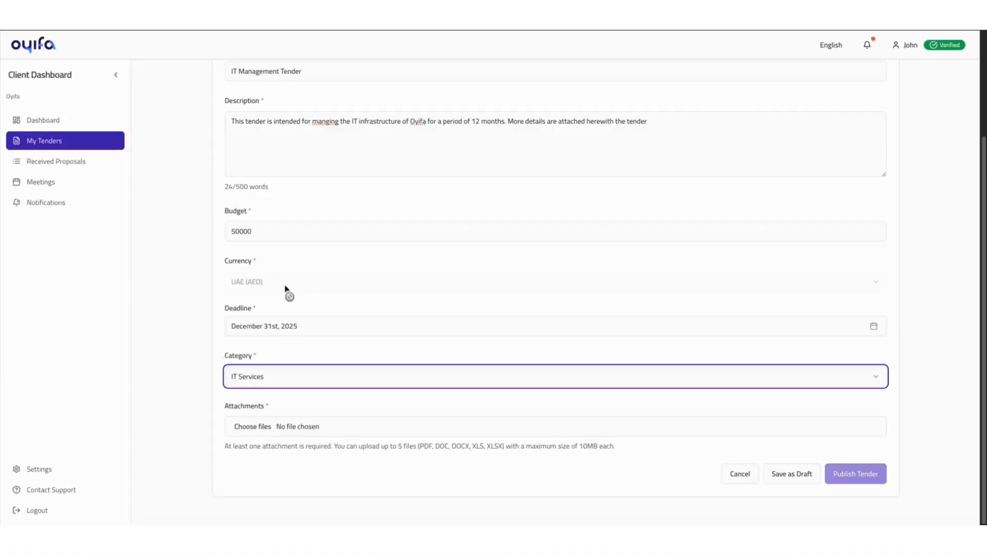
Attach Demo Tender.pdf to the tender and publish it
{"action": "left_click", "coordinate": [257, 431]}
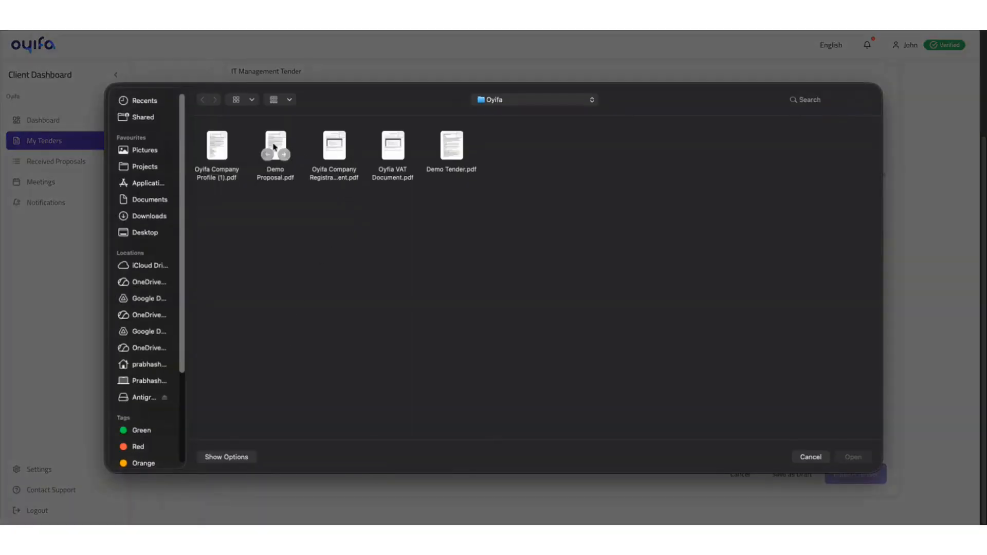
{"action": "double_click", "coordinate": [457, 142]}
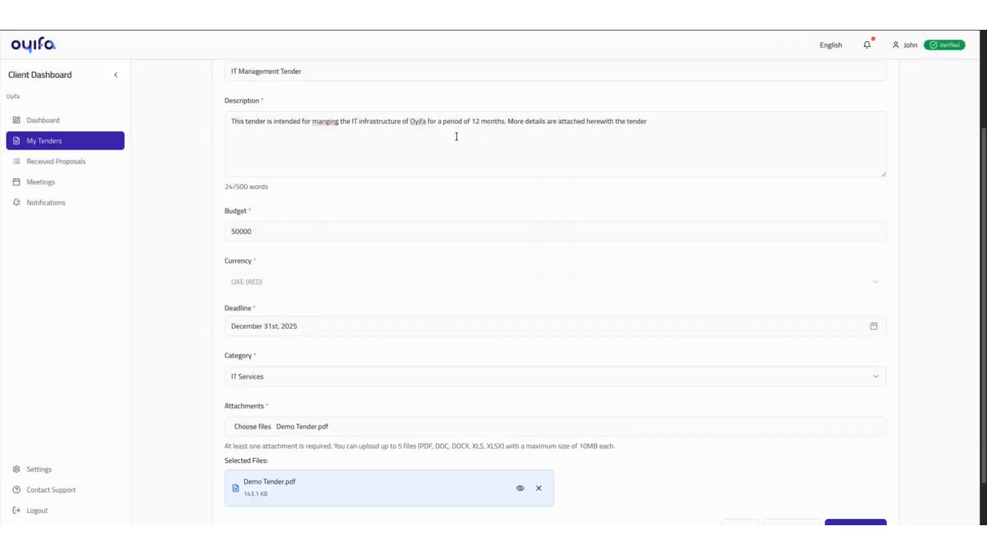
{"action": "scroll", "coordinate": [487, 298], "scroll_direction": "down", "scroll_amount": 2}
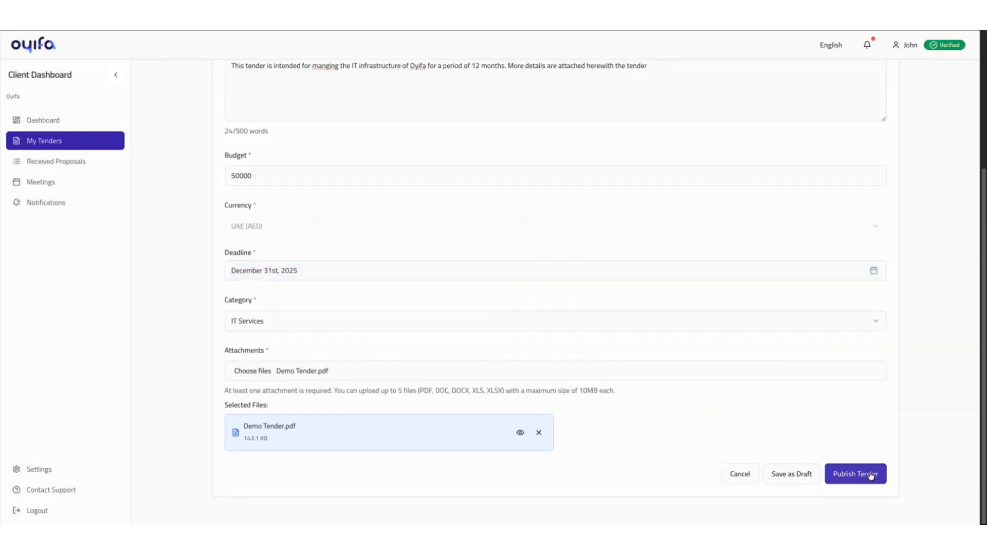
{"action": "left_click", "coordinate": [870, 476]}
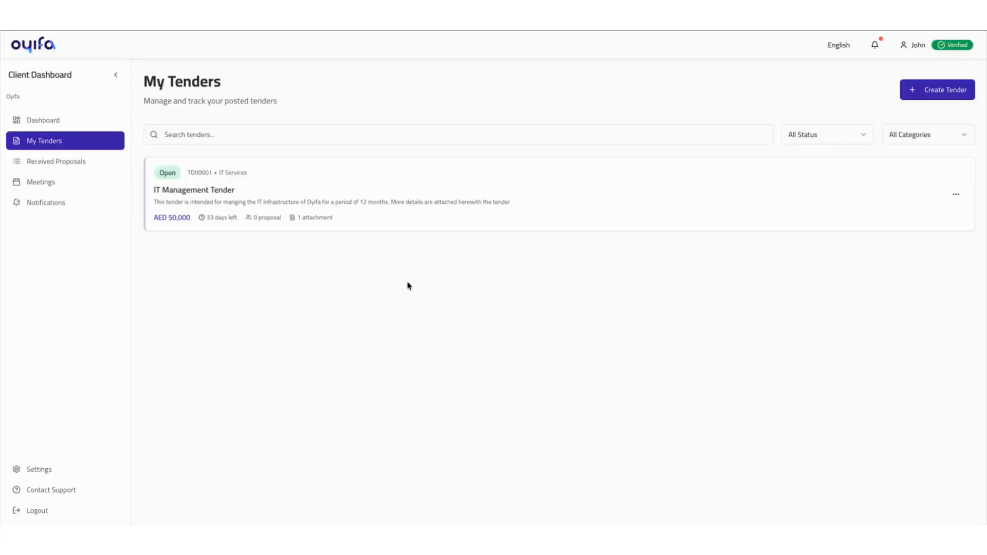
Open the published IT Management Tender from the vendor account's opportunities and start applying to it
{"action": "left_click", "coordinate": [295, 190]}
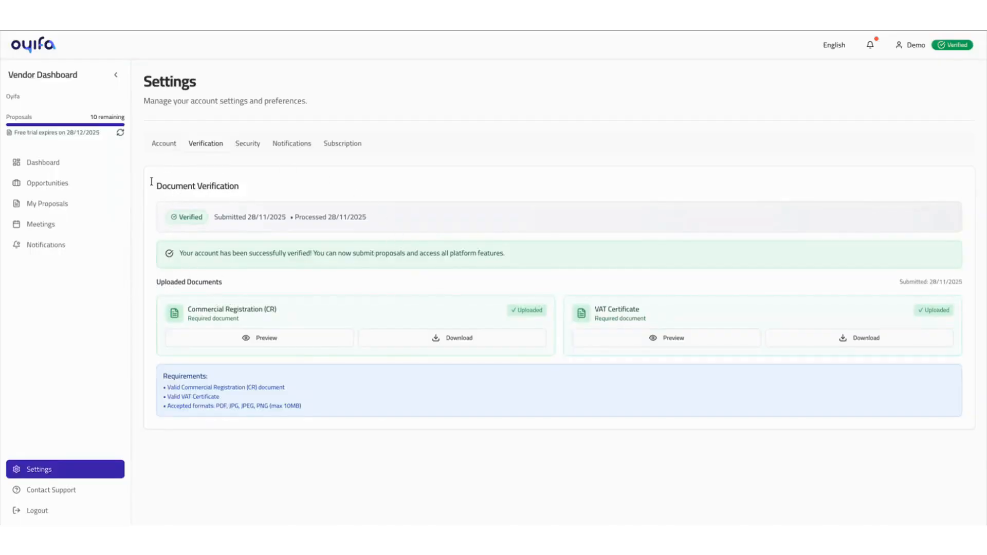
{"action": "left_click", "coordinate": [49, 188]}
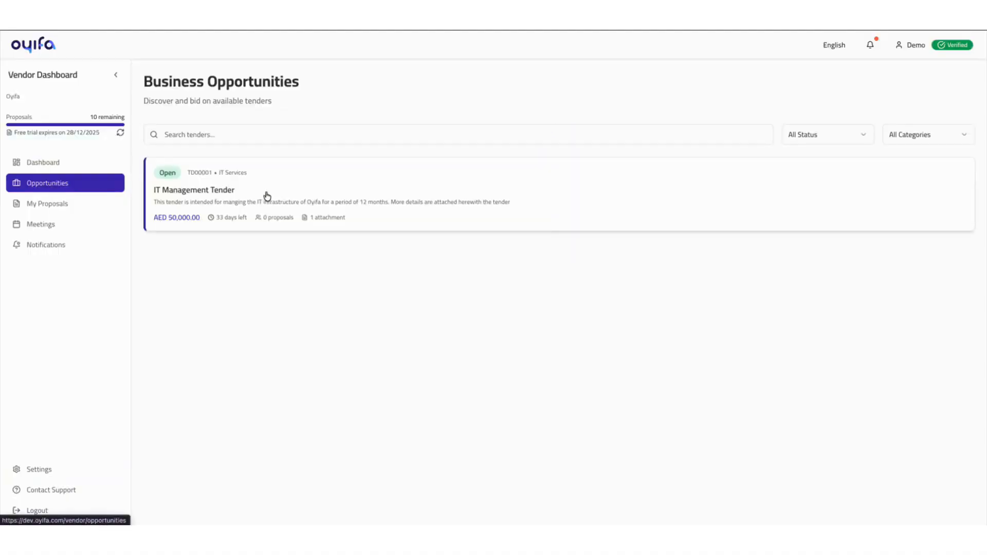
{"action": "left_click", "coordinate": [190, 202]}
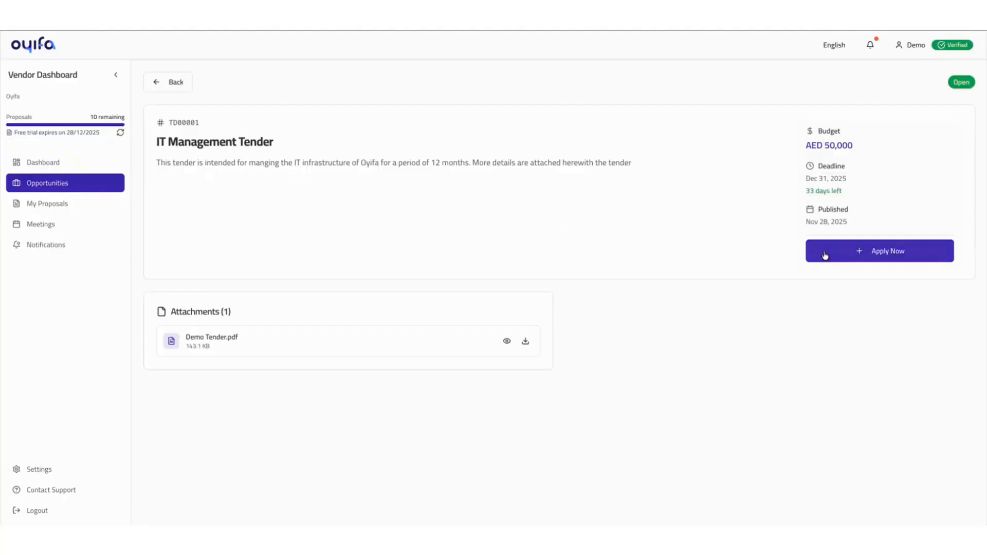
{"action": "left_click", "coordinate": [843, 252]}
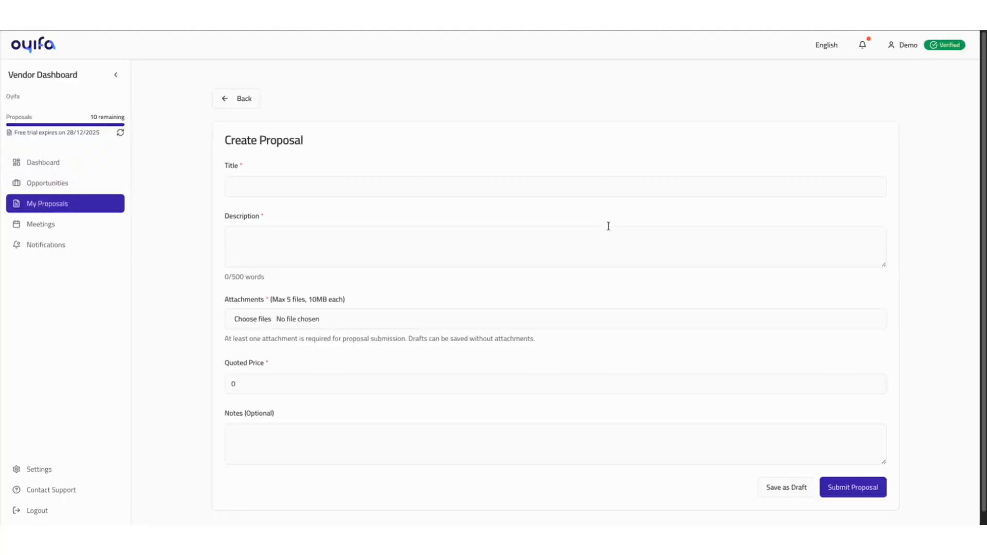
Set the new proposal's title to "IT Management Proposal"
{"action": "left_click", "coordinate": [324, 191]}
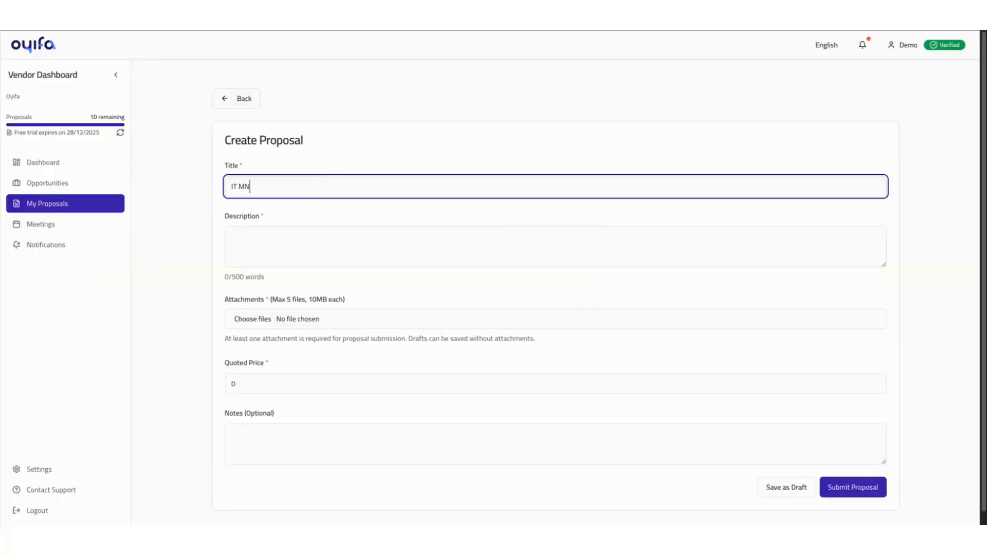
{"action": "type", "text": "IT Management Proposal"}
{"action": "key", "text": "Tab"}
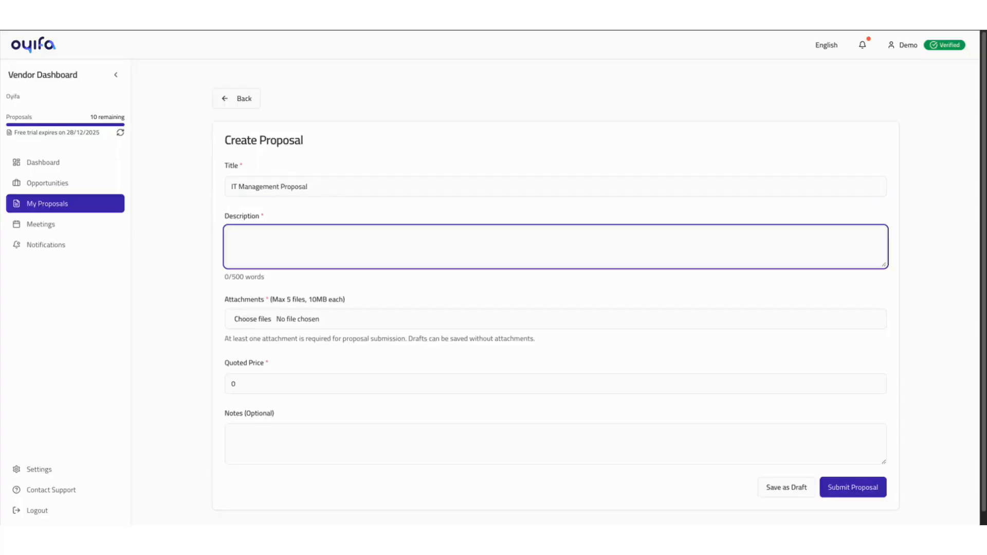
Describe the proposal as "We would manage the IT resources for Oyifa for the period of 12 months. Type more details about your proposal here..."
{"action": "type", "text": "We woul"}
{"action": "key", "text": "ctrl+a"}
{"action": "key", "text": "BackSpace"}
{"action": "type", "text": "We would manae  the IT resources for Oyifa for the period of 12 months. Type more details about your proposal here"}
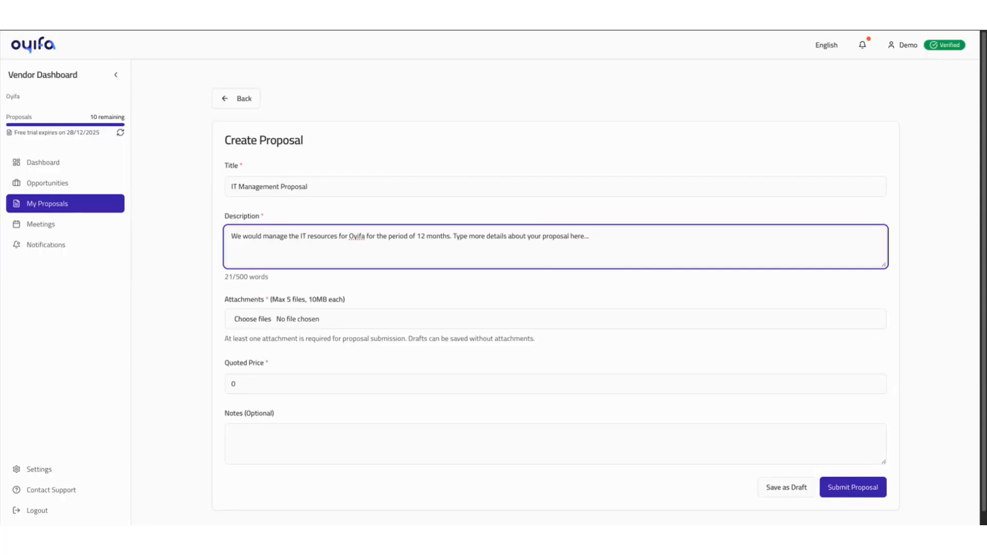
Attach Demo Proposal.pdf to the proposal and set its quoted price to 40000
{"action": "left_click", "coordinate": [257, 319]}
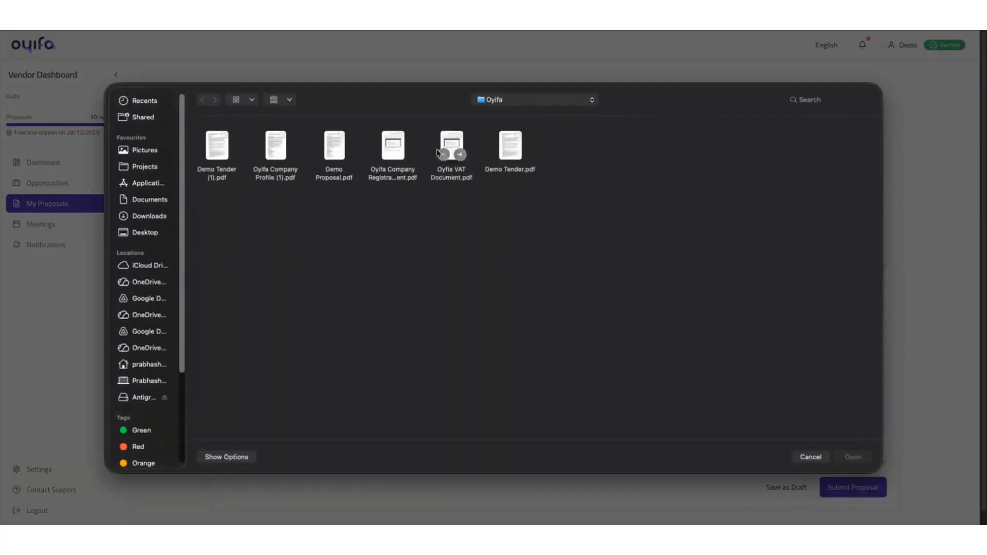
{"action": "double_click", "coordinate": [337, 145]}
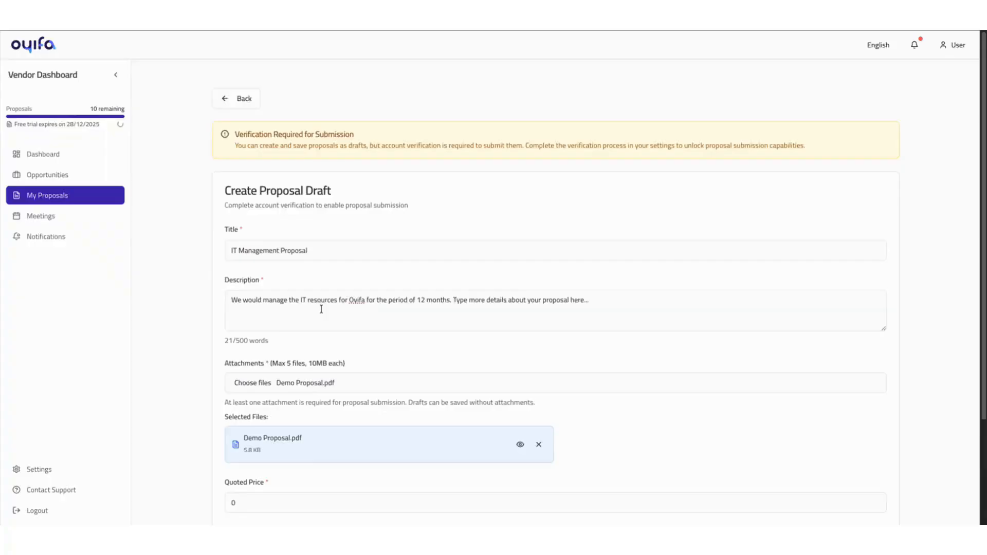
{"action": "scroll", "coordinate": [307, 339], "scroll_direction": "down", "scroll_amount": 1}
{"action": "left_click", "coordinate": [232, 396]}
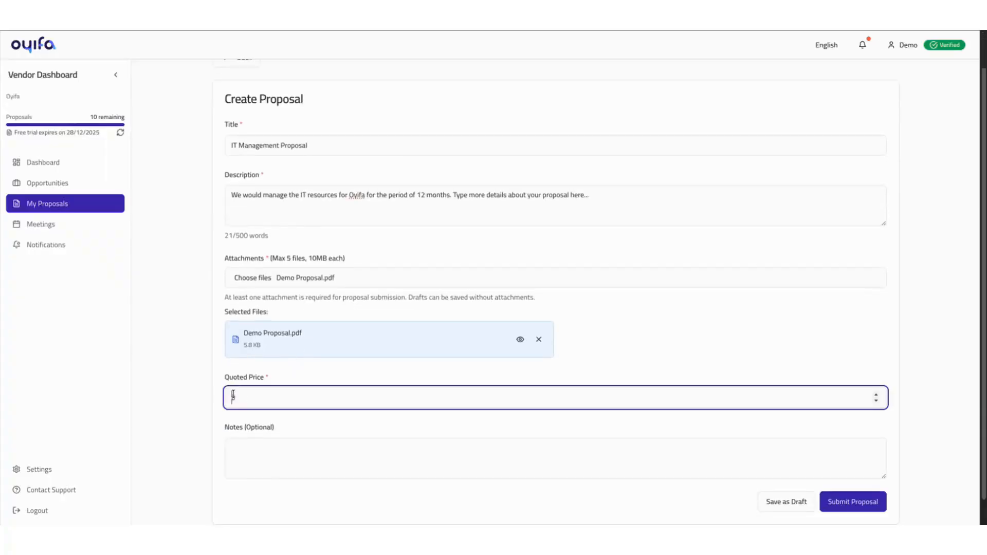
{"action": "type", "text": "40000"}
{"action": "scroll", "coordinate": [234, 394], "scroll_direction": "down", "scroll_amount": 1}
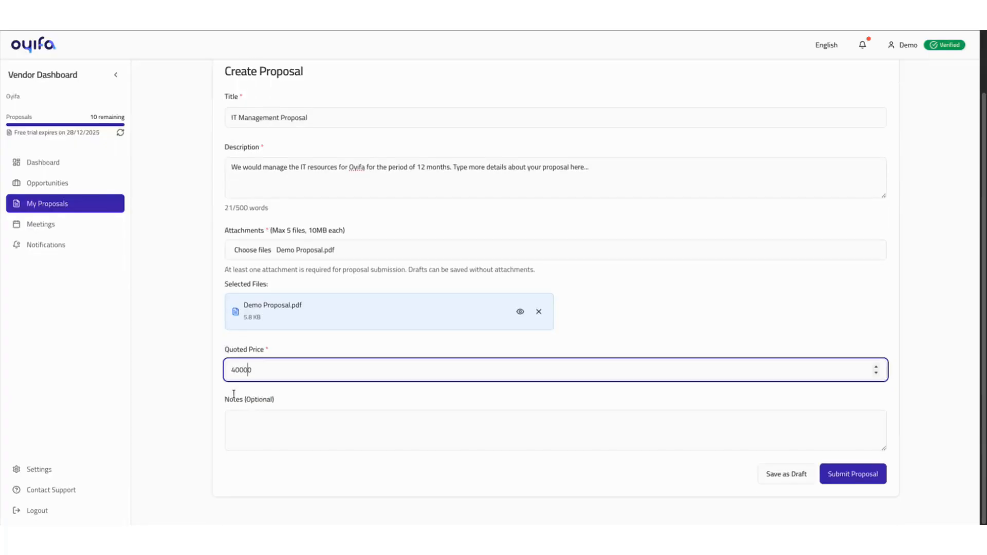
Add the proposal note "If you have any notes, type it in here..." and submit the proposal
{"action": "left_click", "coordinate": [259, 415]}
{"action": "type", "text": "Sa"}
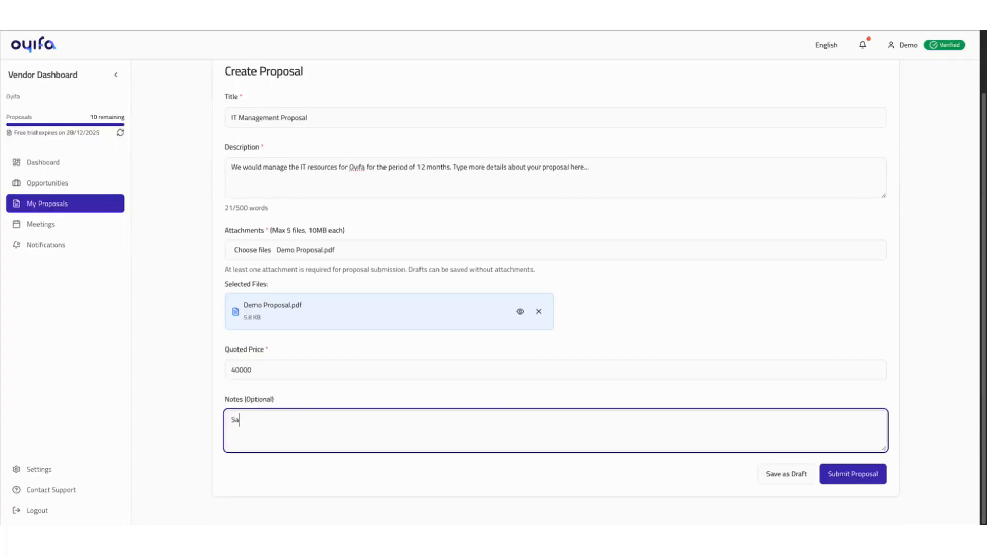
{"action": "type", "text": "me"}
{"action": "left_click", "coordinate": [853, 467]}
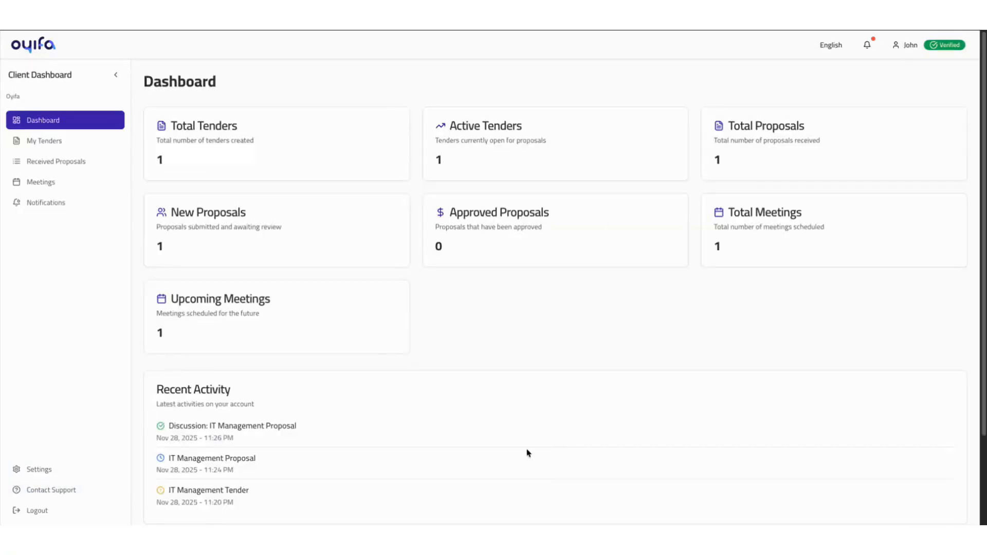
Open the received IT Management Proposal from the client account and approve it for evaluation
{"action": "left_click", "coordinate": [71, 163]}
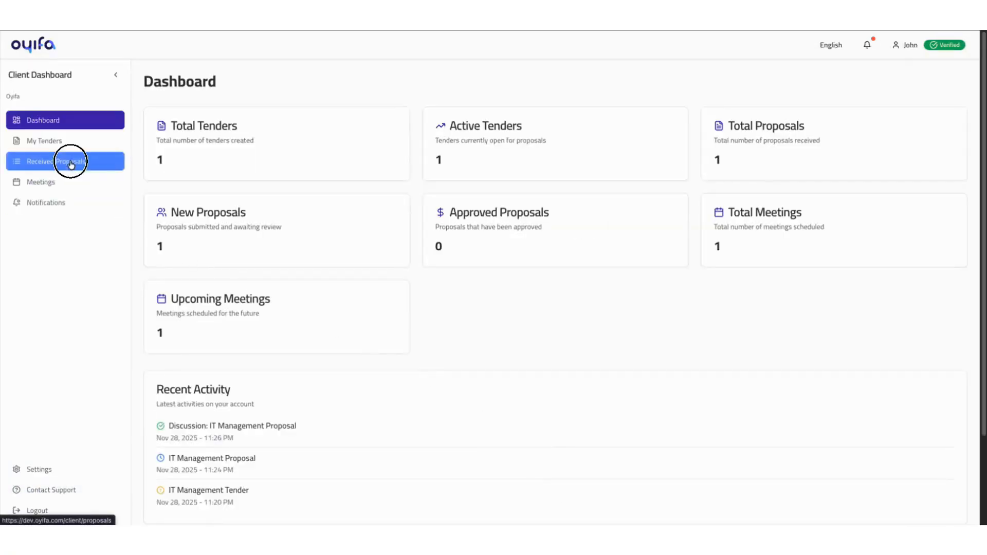
{"action": "left_click", "coordinate": [199, 205]}
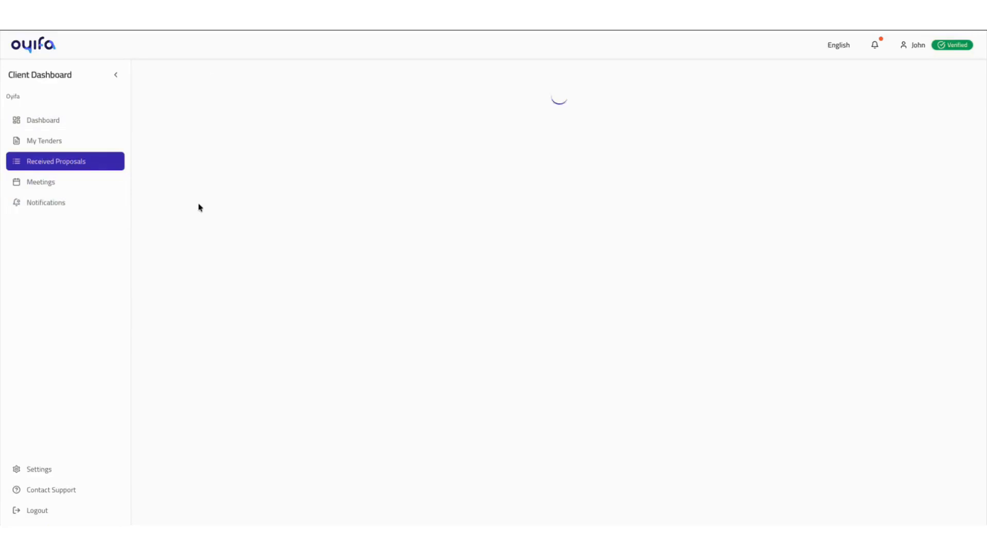
{"action": "scroll", "coordinate": [900, 509], "scroll_direction": "down", "scroll_amount": 1}
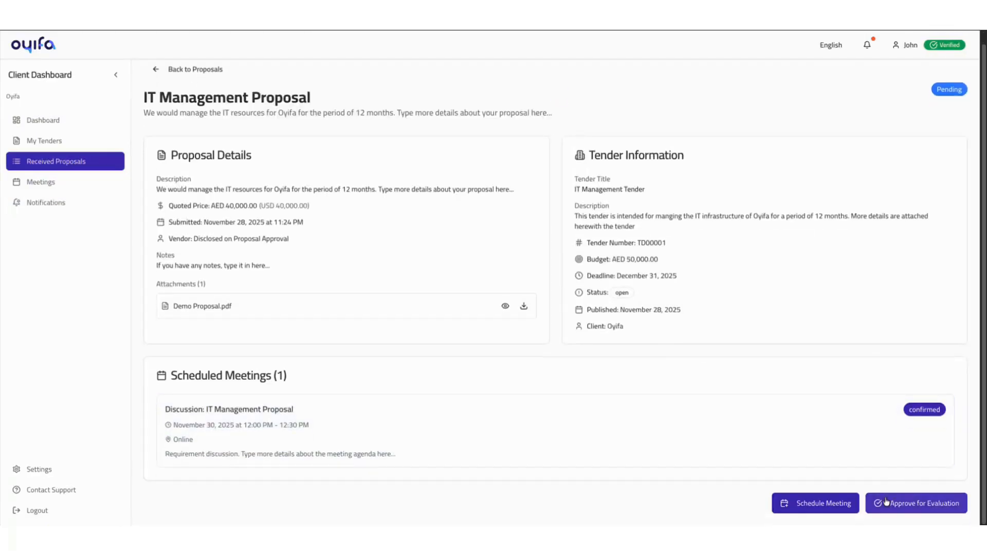
{"action": "left_click", "coordinate": [908, 503]}
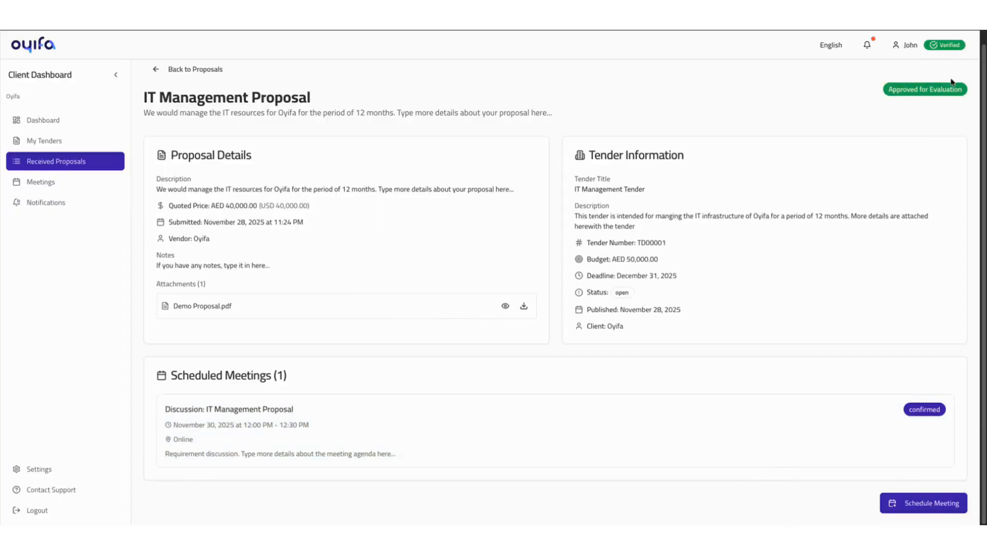
{"action": "key", "text": "super+shift+5"}
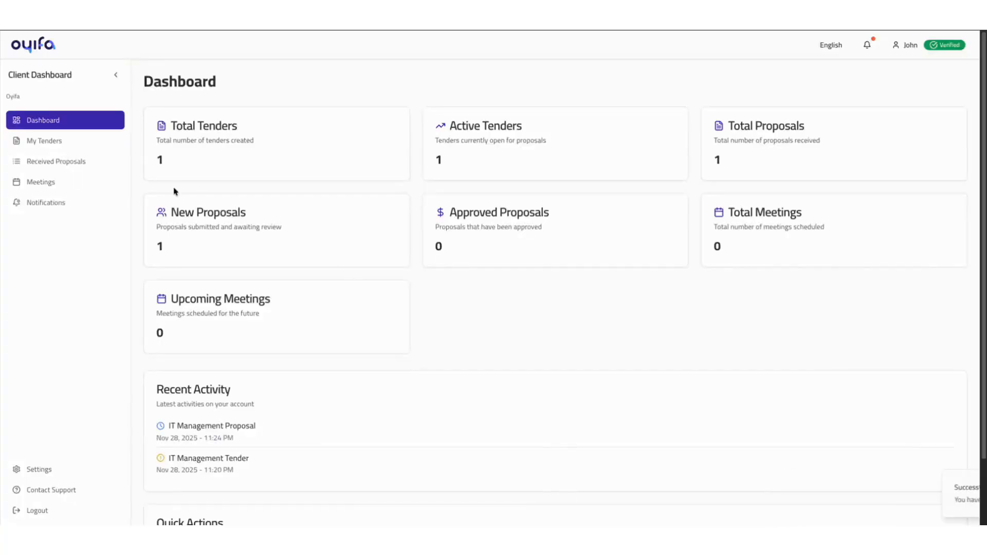
Start scheduling a meeting for the received IT Management Proposal, described as "Requirement discussion. Type more details about the meeting agenda here..."
{"action": "left_click", "coordinate": [69, 164]}
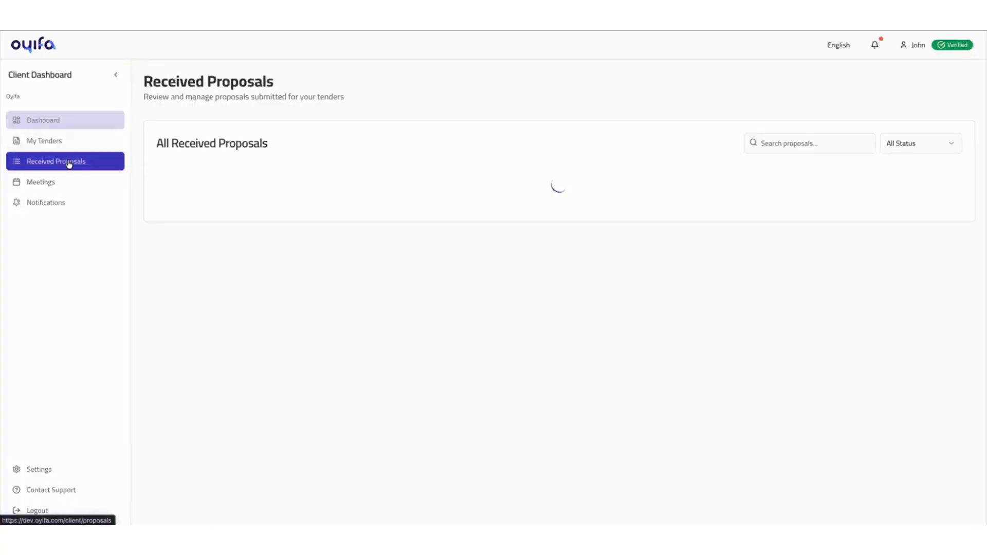
{"action": "left_click", "coordinate": [207, 202]}
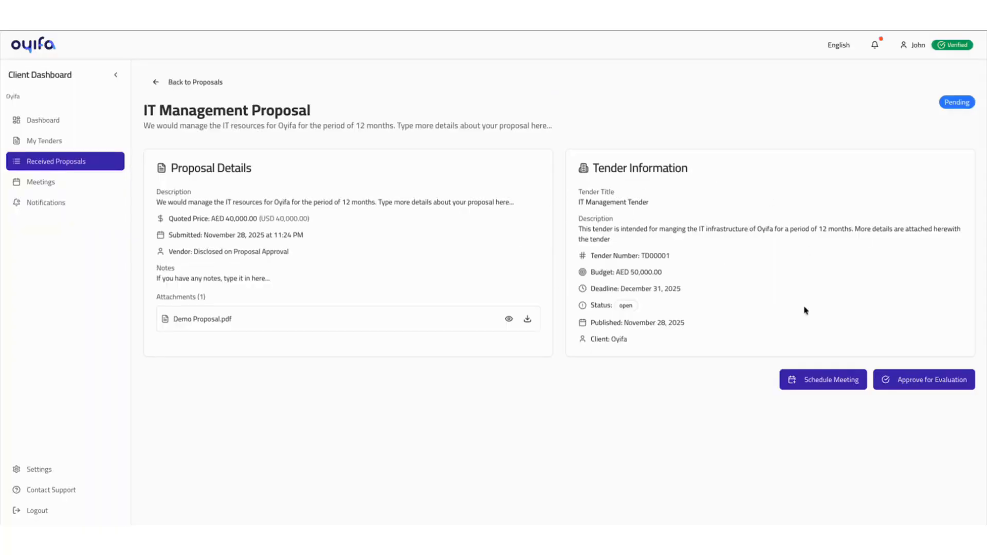
{"action": "left_click", "coordinate": [807, 385]}
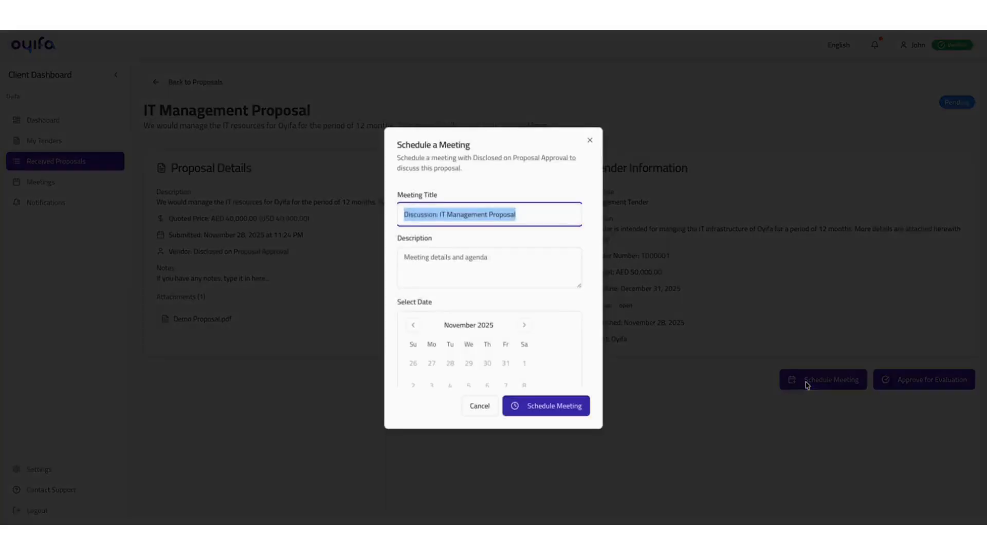
{"action": "left_click", "coordinate": [428, 261]}
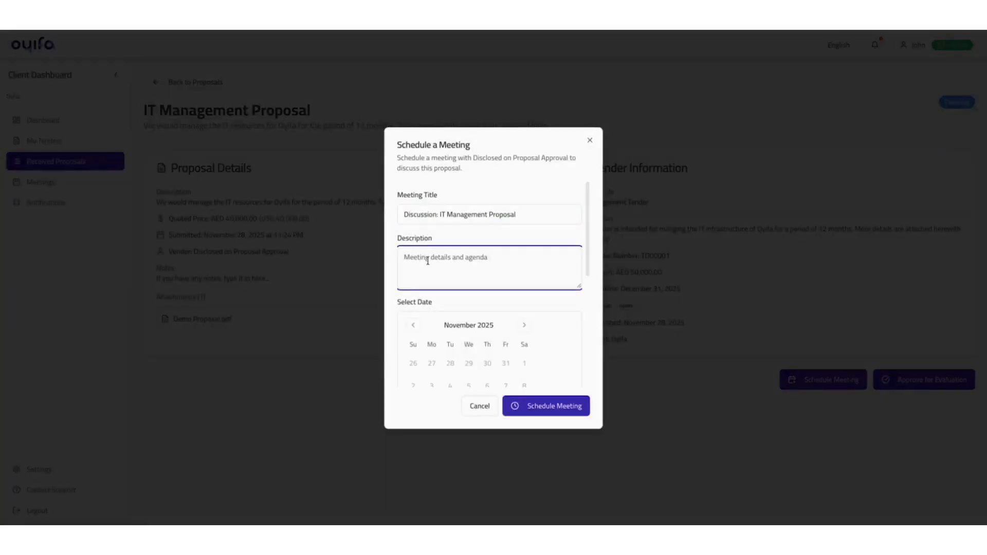
{"action": "type", "text": "I"}
{"action": "type", "text": "Requireme"}
{"action": "type", "text": "nt discussion..."}
{"action": "type", "text": " Type more de"}
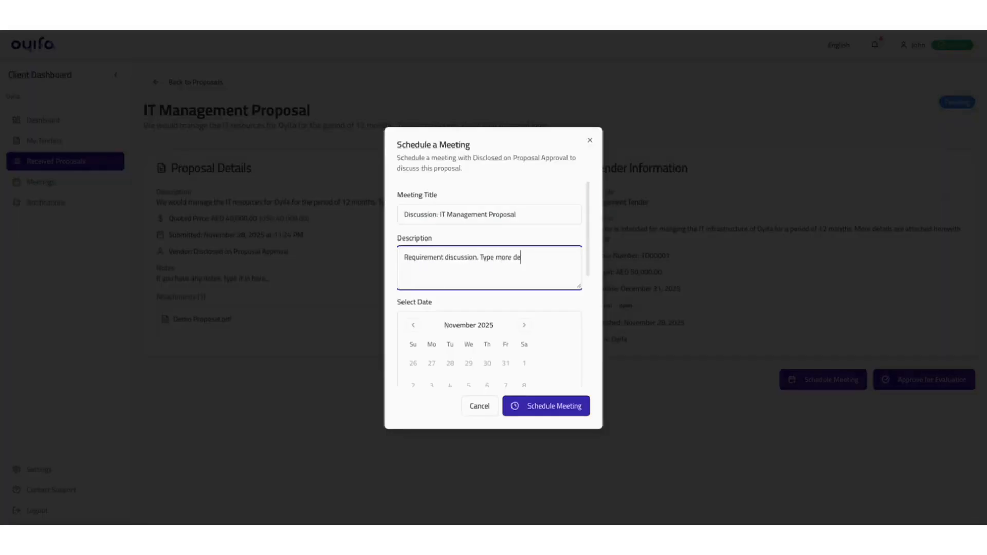
{"action": "type", "text": "tails about the meeting agenda here..."}
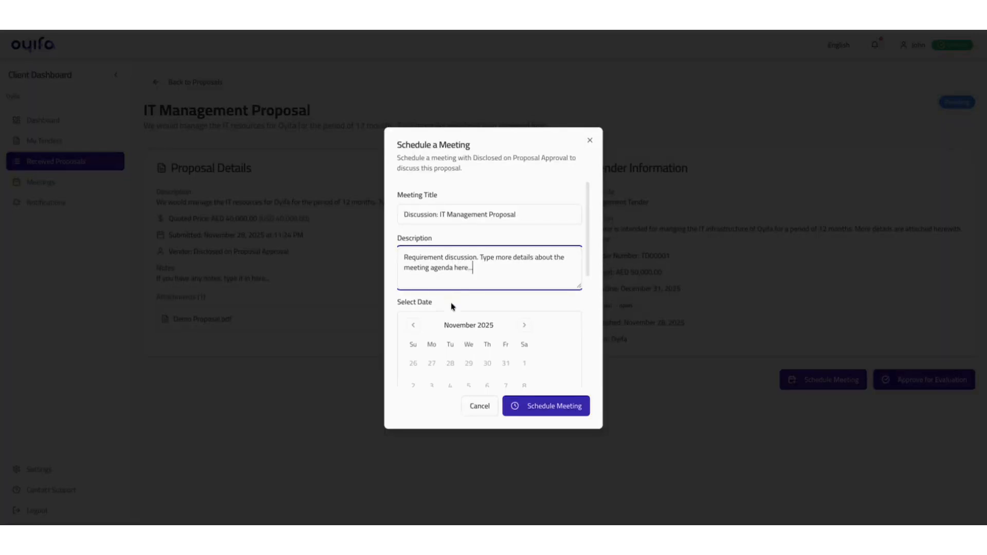
Set the meeting date to November 30, 2025, its start time to 12:00 and its duration to 30 minutes
{"action": "scroll", "coordinate": [455, 319], "scroll_direction": "down", "scroll_amount": 3}
{"action": "left_click", "coordinate": [414, 308]}
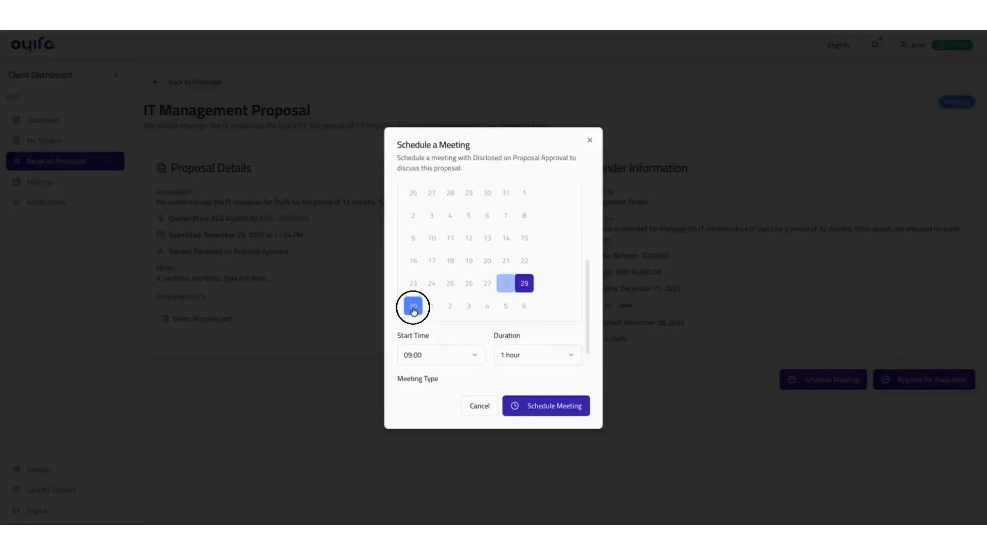
{"action": "scroll", "coordinate": [437, 319], "scroll_direction": "down", "scroll_amount": 1}
{"action": "left_click", "coordinate": [471, 303]}
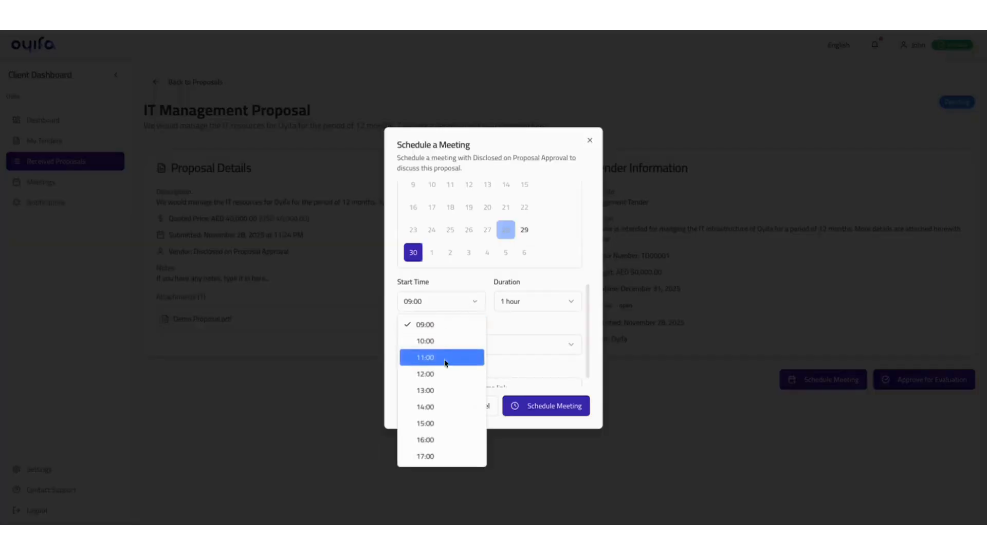
{"action": "left_click", "coordinate": [439, 374]}
{"action": "scroll", "coordinate": [510, 311], "scroll_direction": "down", "scroll_amount": 1}
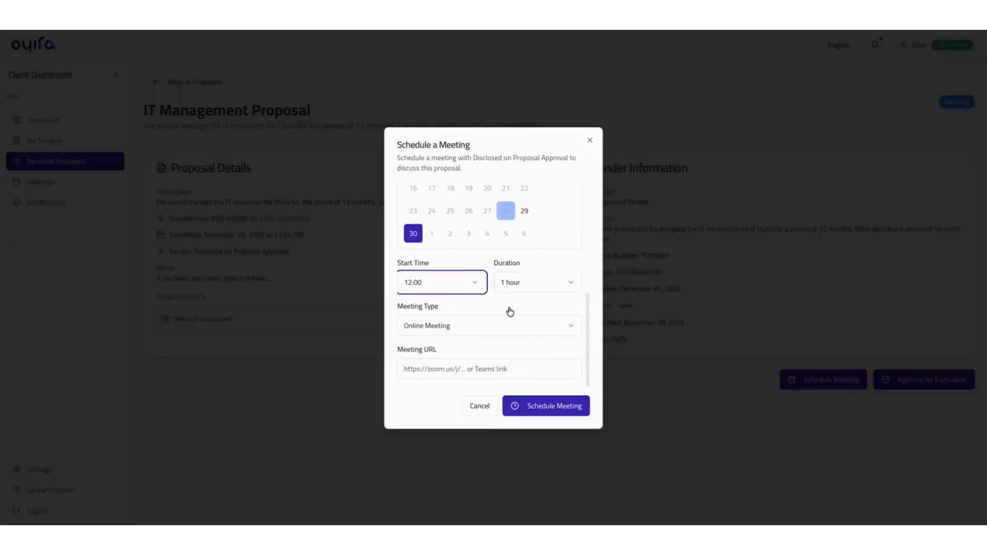
{"action": "left_click", "coordinate": [510, 292]}
{"action": "left_click", "coordinate": [514, 307]}
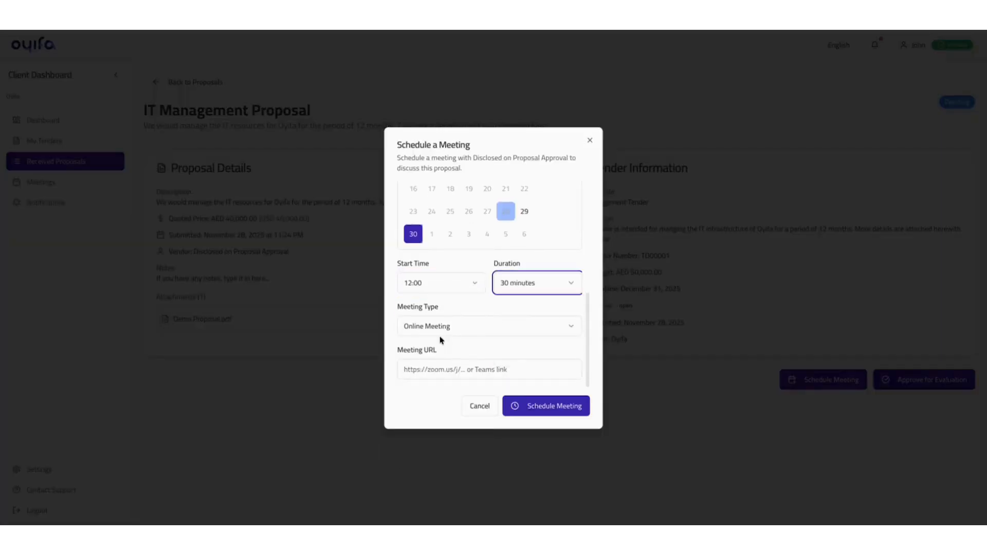
{"action": "left_click", "coordinate": [437, 363]}
{"action": "type", "text": "https://meet.google.com/svq-feah-kwm"}
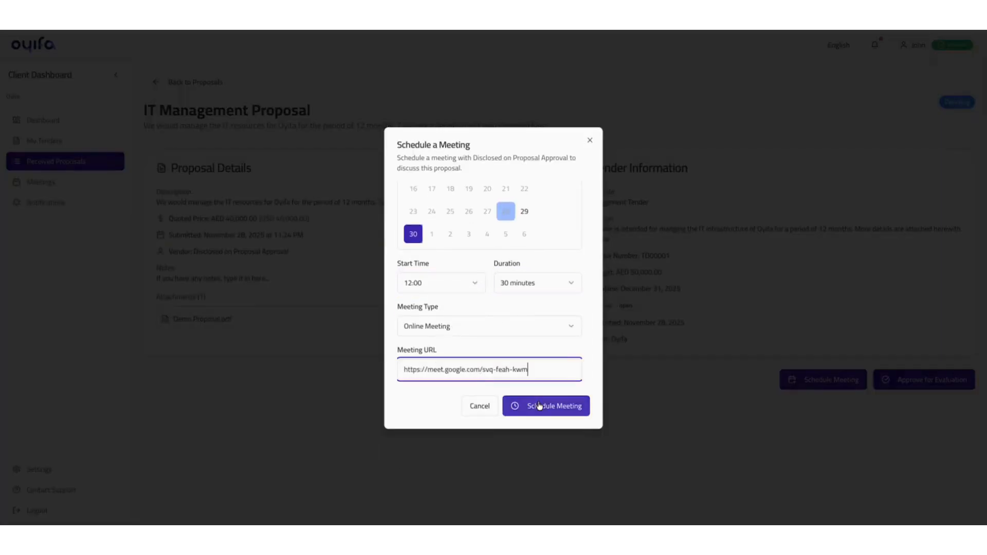
{"action": "left_click", "coordinate": [537, 405]}
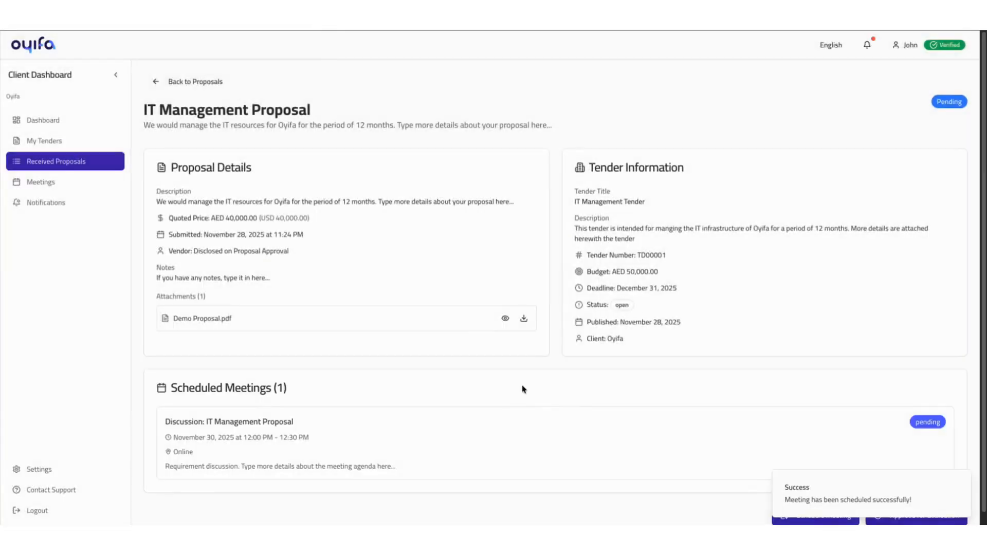
{"action": "scroll", "coordinate": [523, 388], "scroll_direction": "down", "scroll_amount": 1}
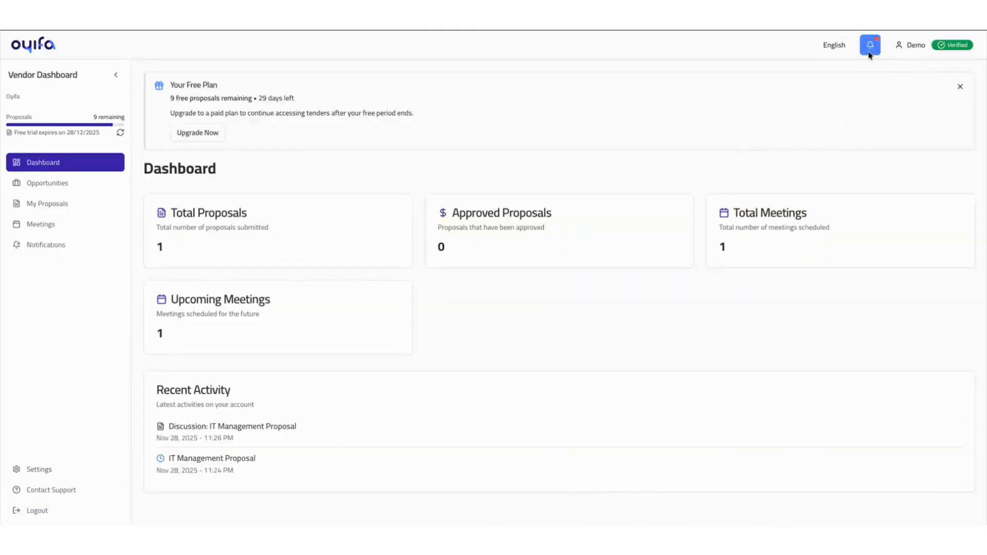
Open the meeting invitation from the vendor account's notifications and accept it
{"action": "left_click", "coordinate": [869, 50]}
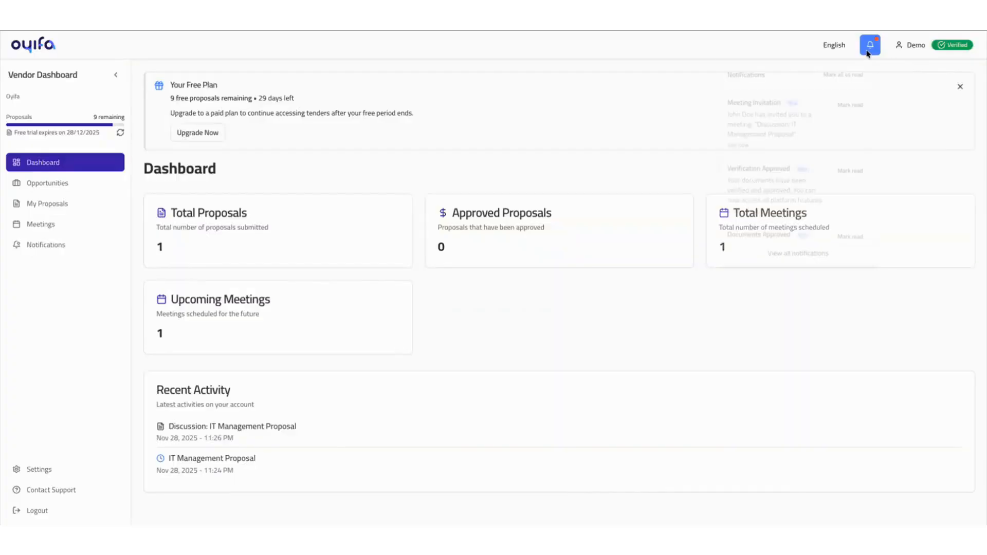
{"action": "left_click", "coordinate": [750, 109]}
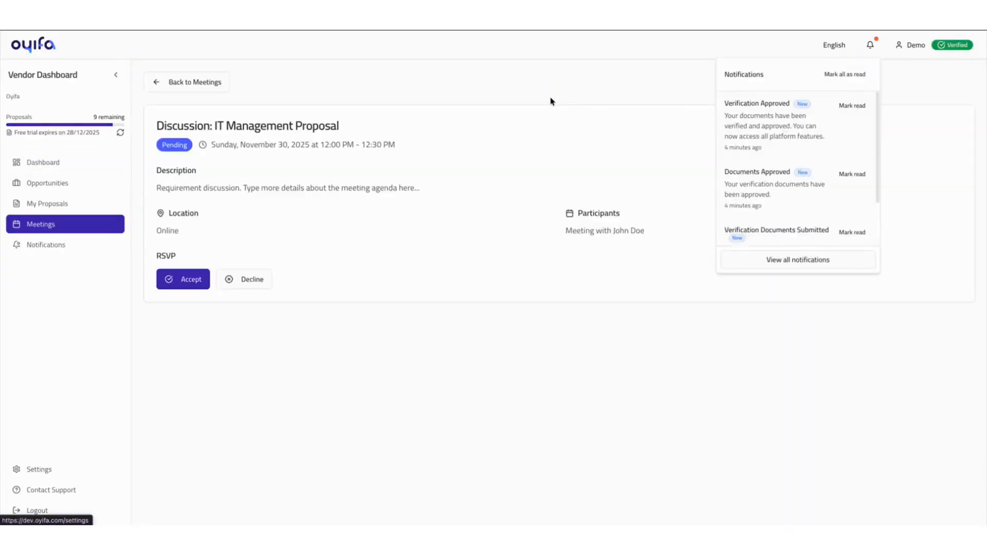
{"action": "left_click", "coordinate": [536, 102]}
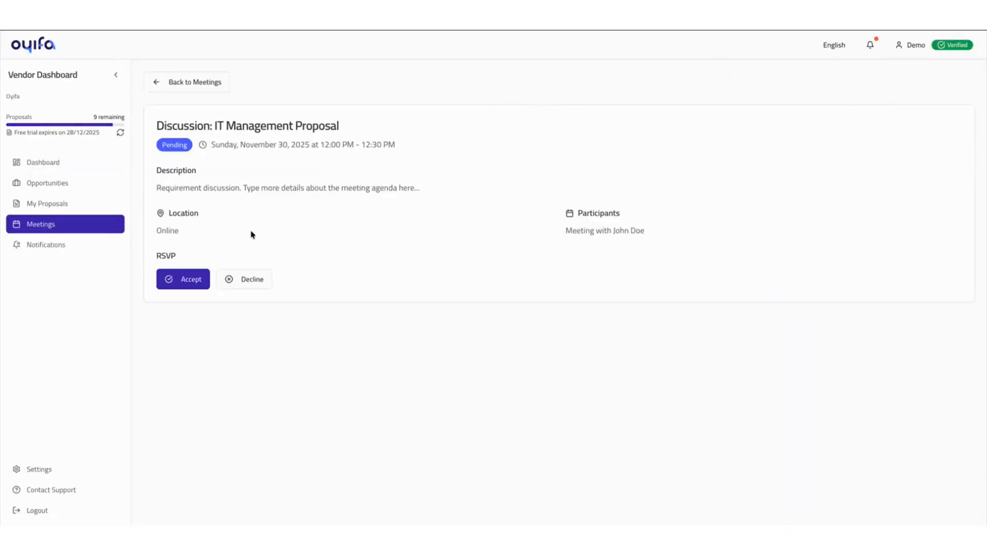
{"action": "left_click", "coordinate": [184, 280]}
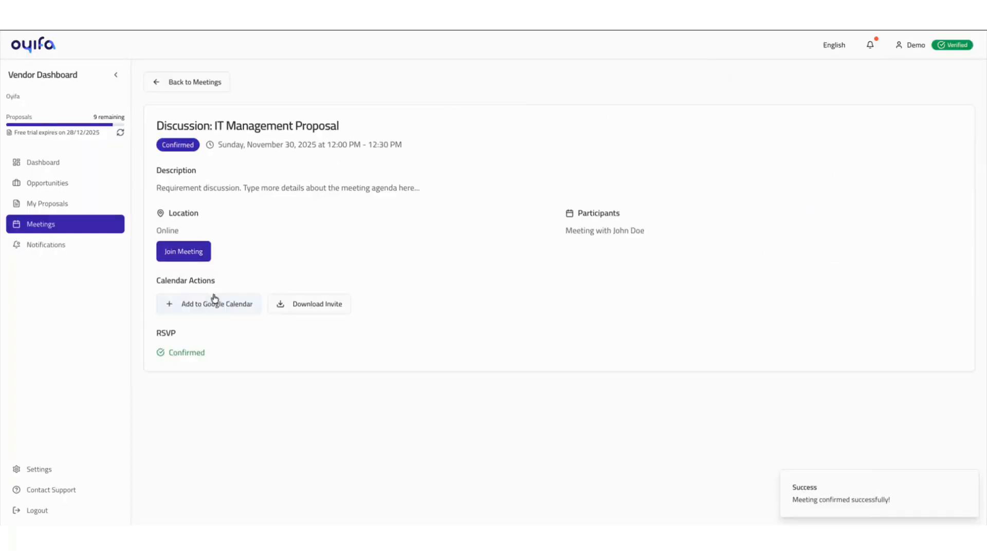
Download the confirmed meeting's invite from the vendor account and open the meeting as a new Google Calendar event
{"action": "left_click", "coordinate": [303, 308]}
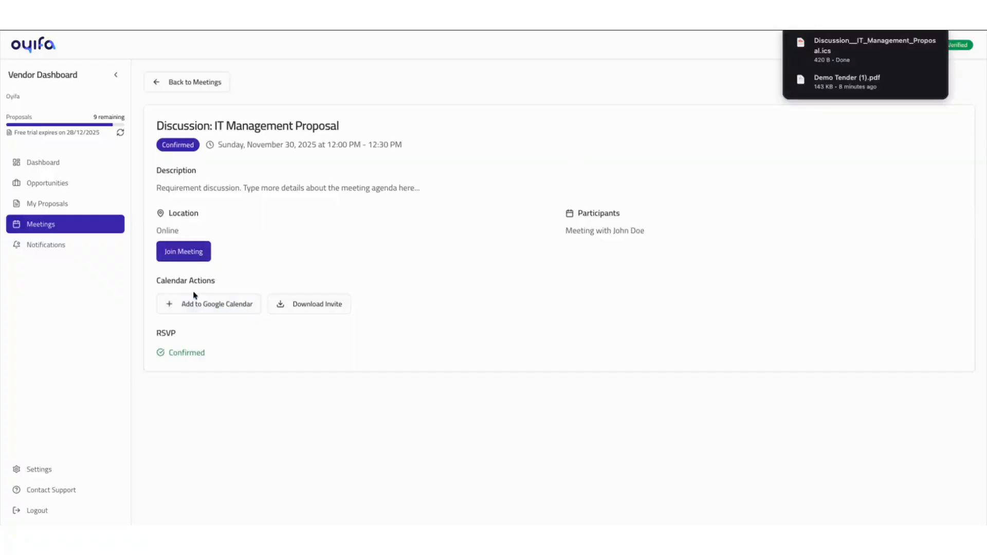
{"action": "left_click", "coordinate": [194, 303]}
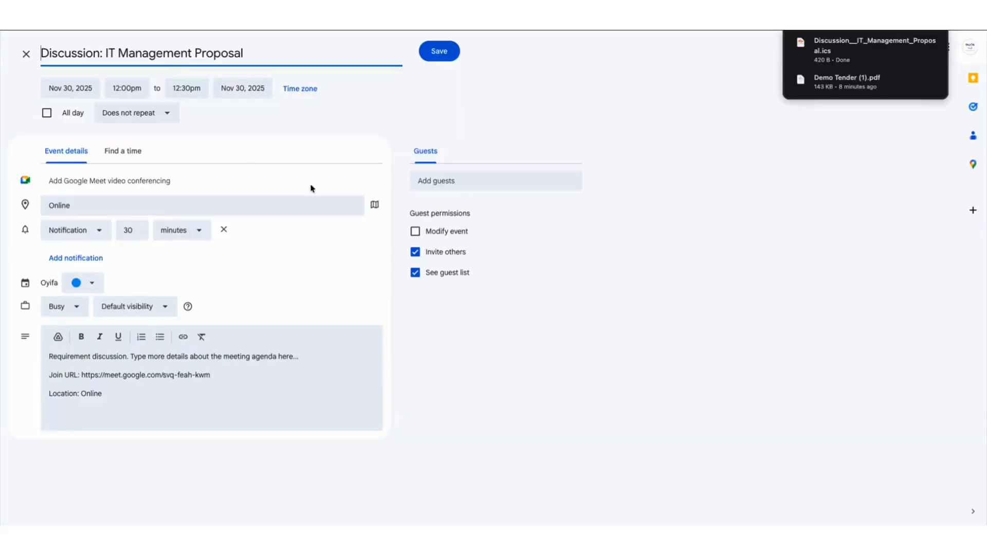
Switch to the client account and open the IT Management Proposal discussion from the notification that the vendor accepted the invitation
{"action": "left_click", "coordinate": [246, 16]}
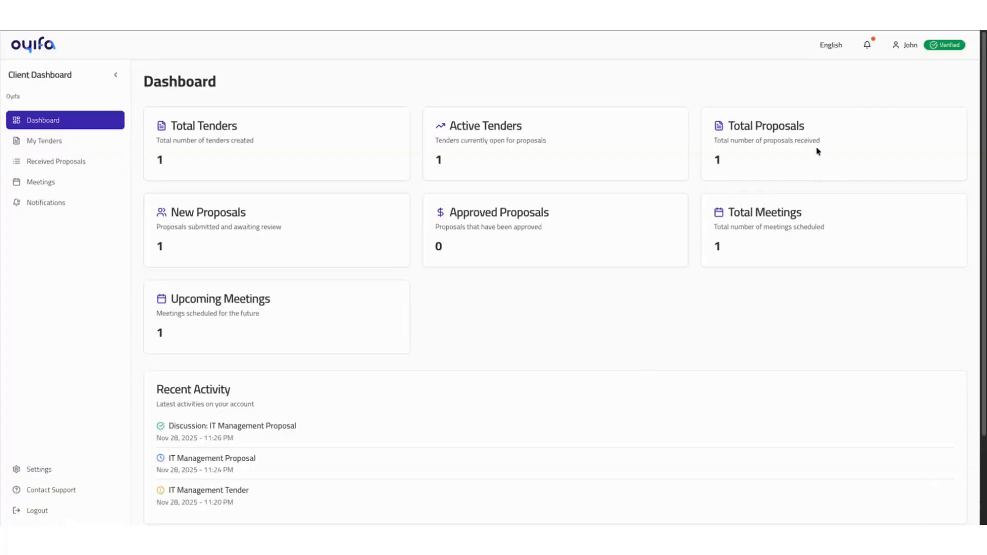
{"action": "left_click", "coordinate": [867, 44]}
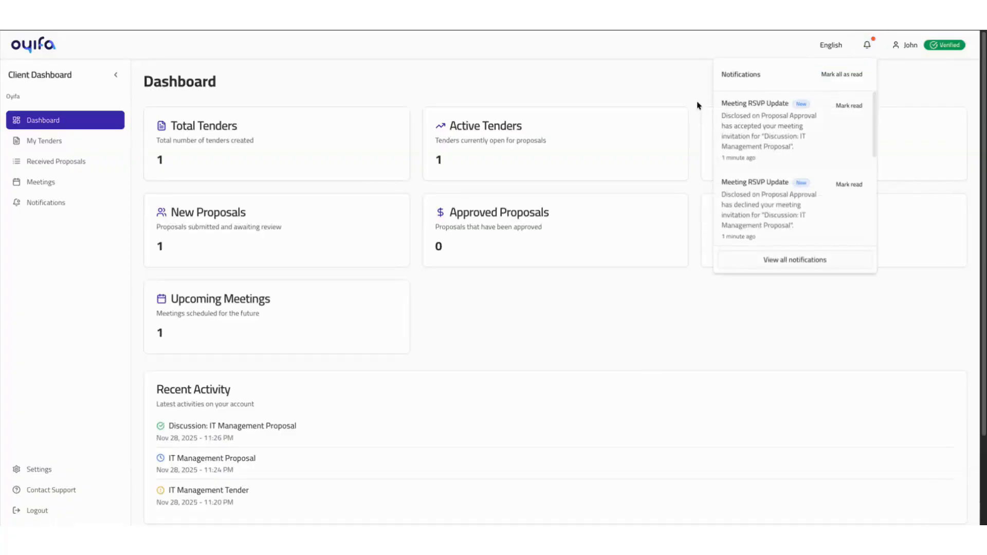
{"action": "left_click", "coordinate": [759, 124]}
{"action": "left_click", "coordinate": [445, 194]}
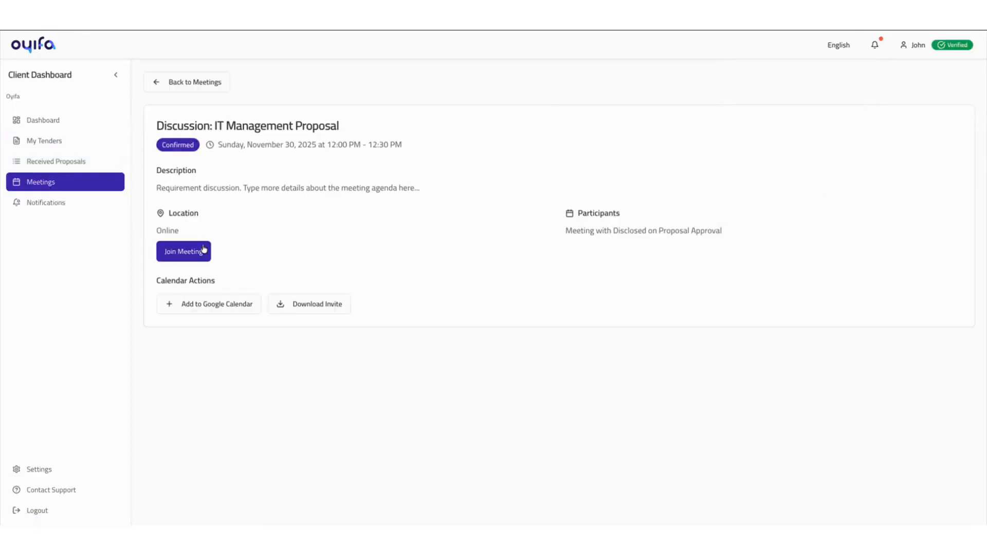
Open the client's meeting as a new Google Calendar event and download its invite file from the meeting details
{"action": "left_click", "coordinate": [194, 304]}
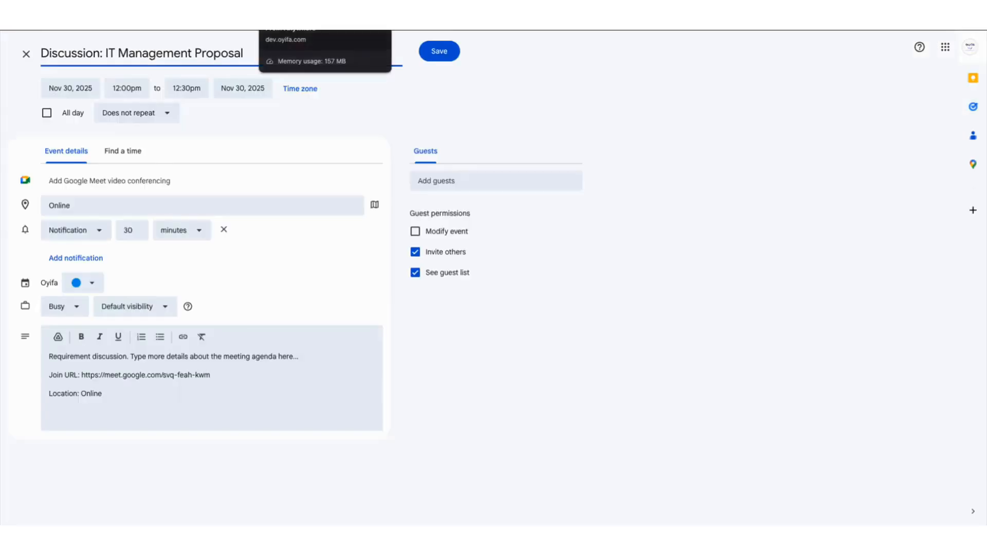
{"action": "left_click", "coordinate": [324, 16]}
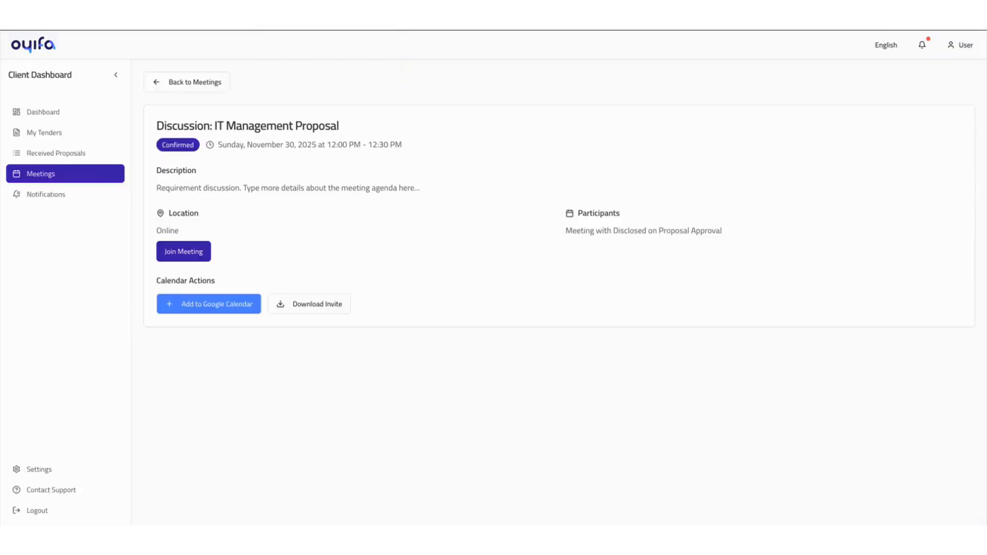
{"action": "left_click", "coordinate": [322, 304]}
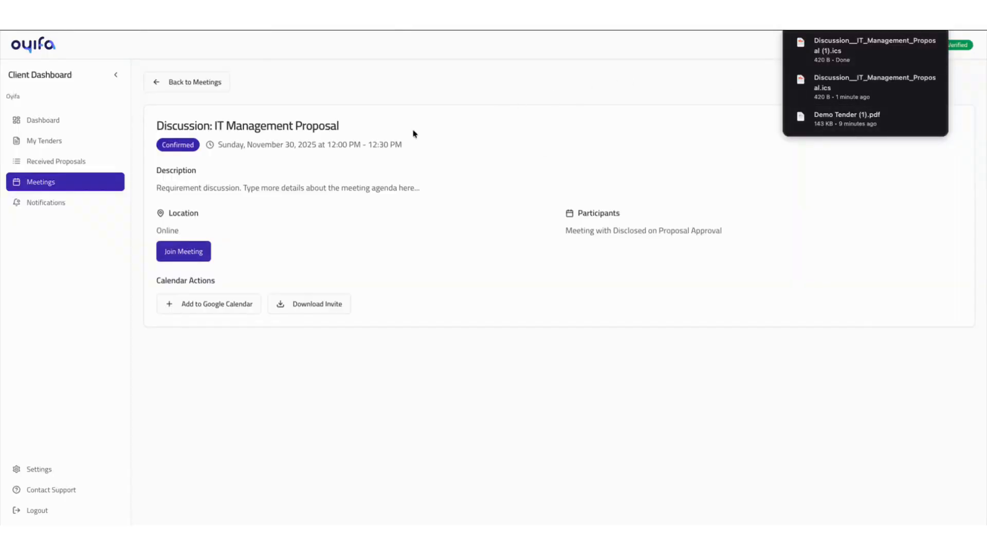
{"action": "mouse_move", "coordinate": [914, 37]}
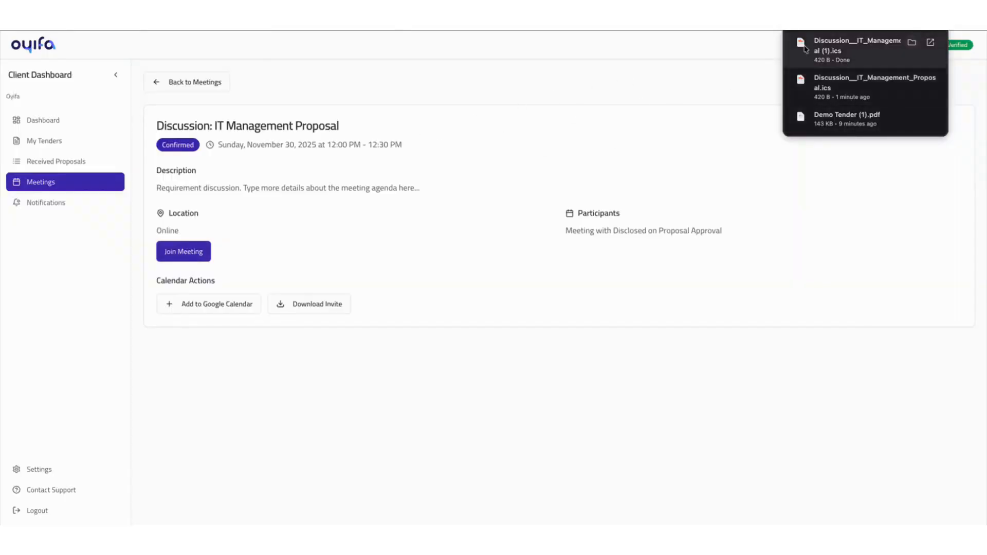
Open the Google Meet call for the IT Management Proposal discussion from the client's meeting details
{"action": "left_click", "coordinate": [186, 252]}
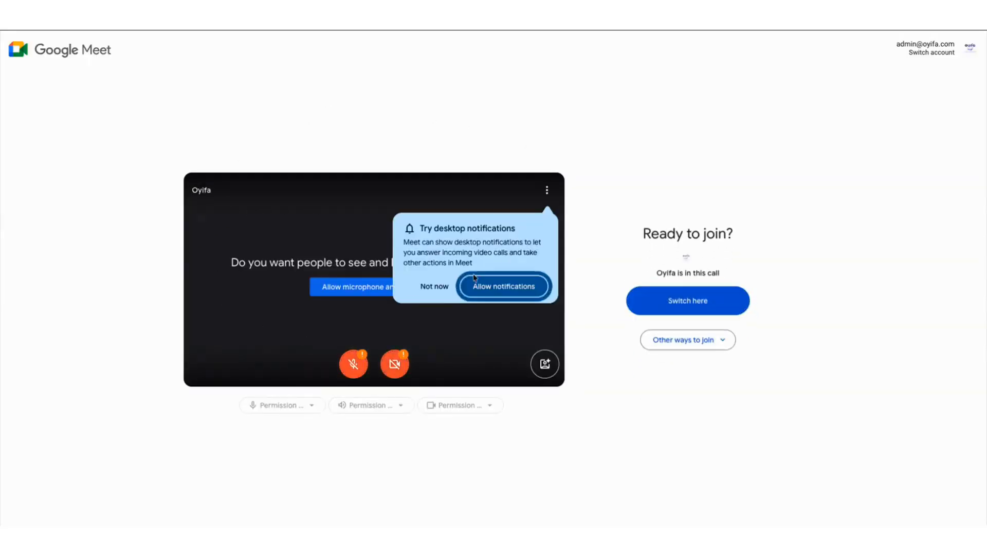